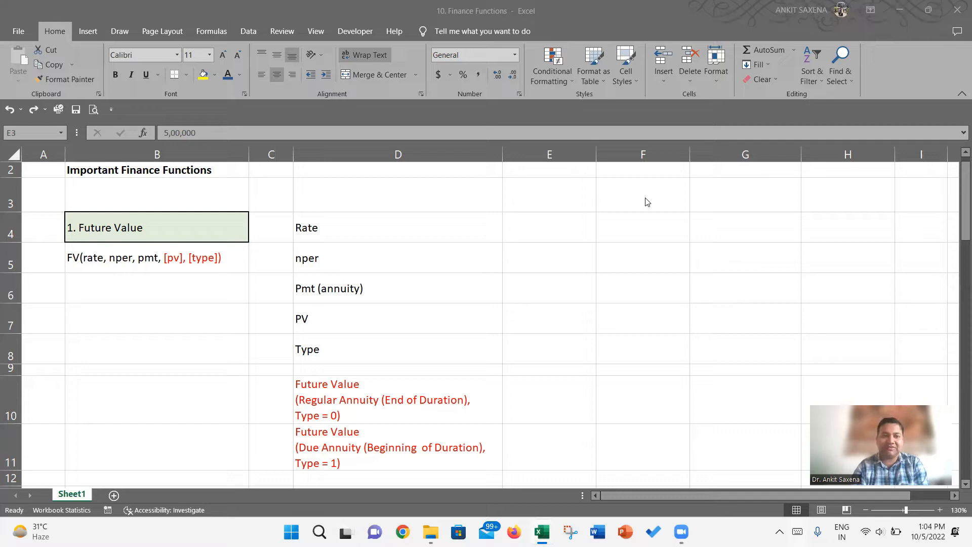
- Apply the blue font colour to the three scenario headings in E3, F3 and G3
{"action": "left_click", "coordinate": [556, 192]}
{"action": "left_click", "coordinate": [227, 74]}
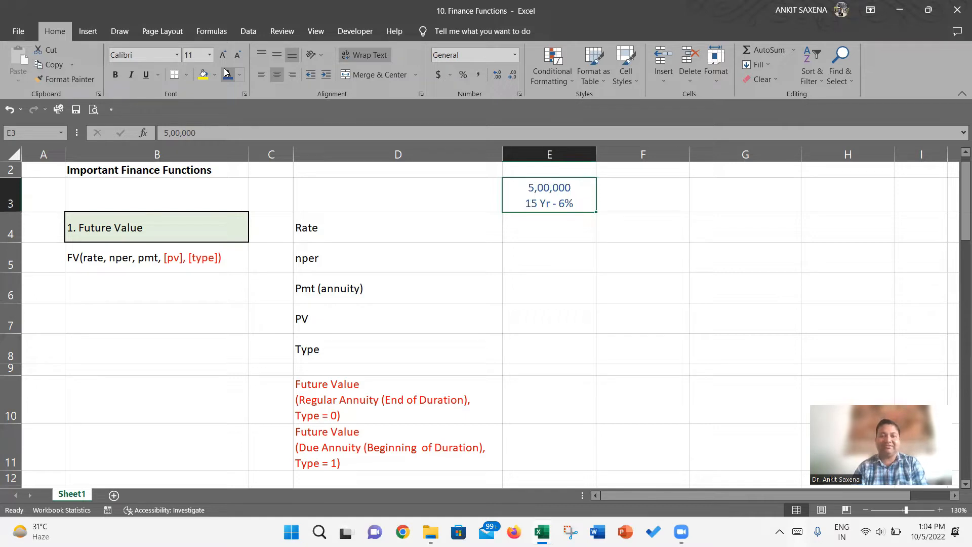
{"action": "key", "text": "Right"}
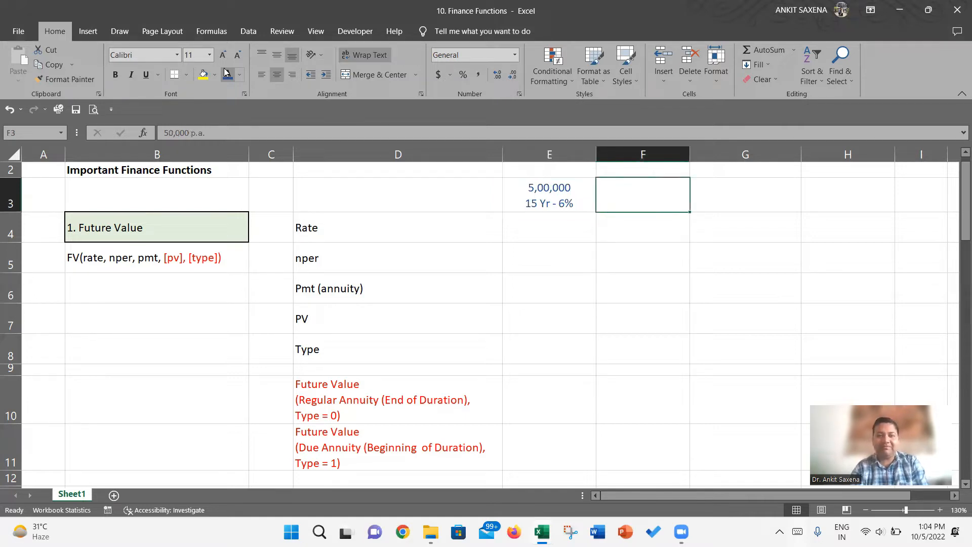
{"action": "left_click", "coordinate": [227, 72]}
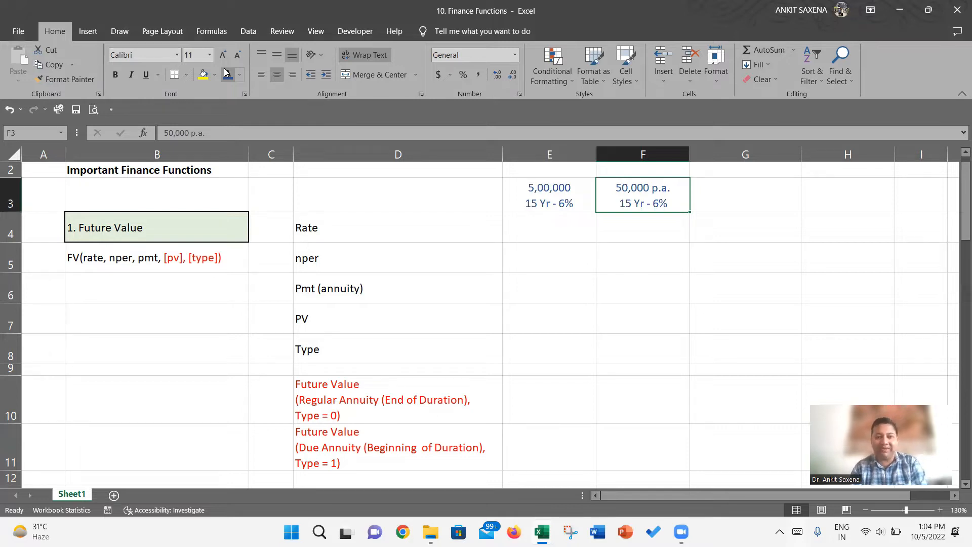
{"action": "key", "text": "Right"}
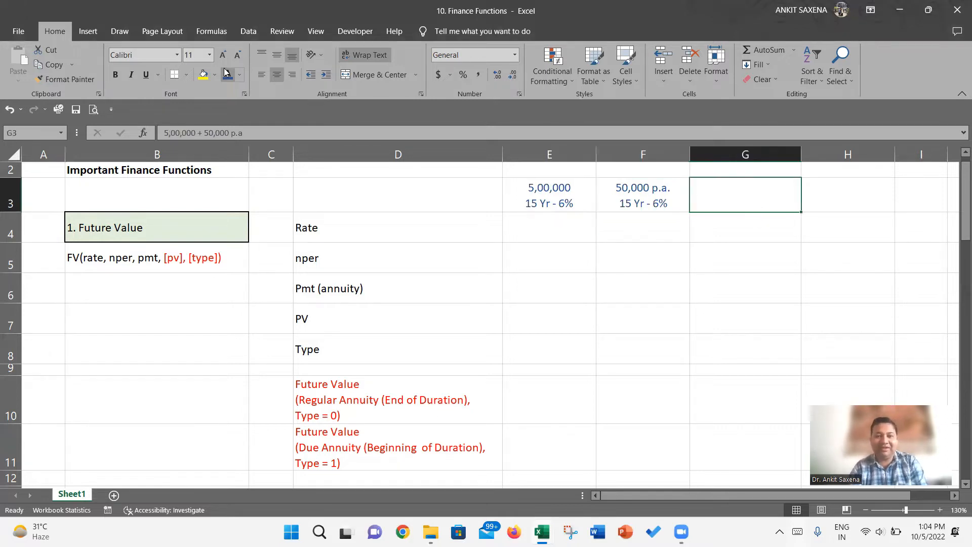
{"action": "left_click", "coordinate": [226, 73]}
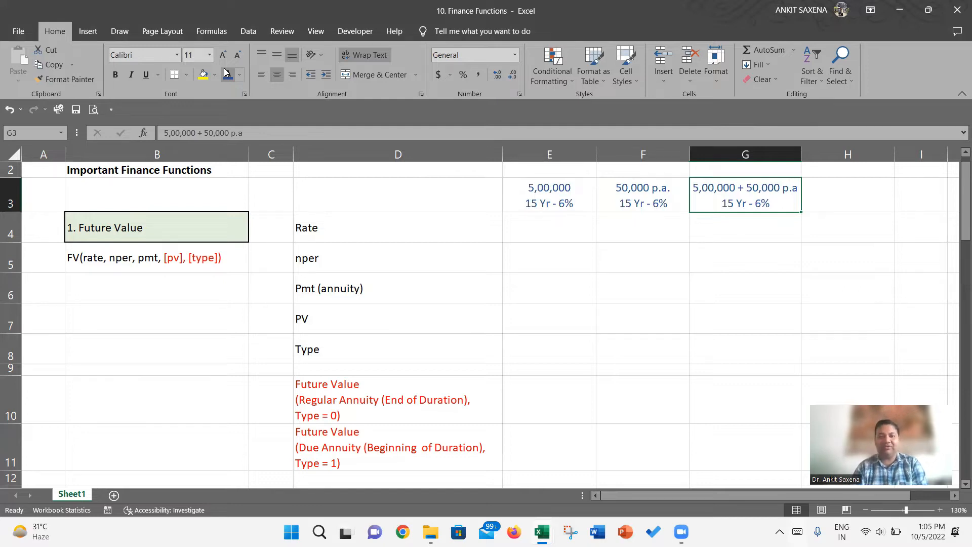
- Enter a rate of 6% in E4 for the first scenario
{"action": "key", "text": "Down"}
{"action": "key", "text": "Left"}
{"action": "key", "text": "Left"}
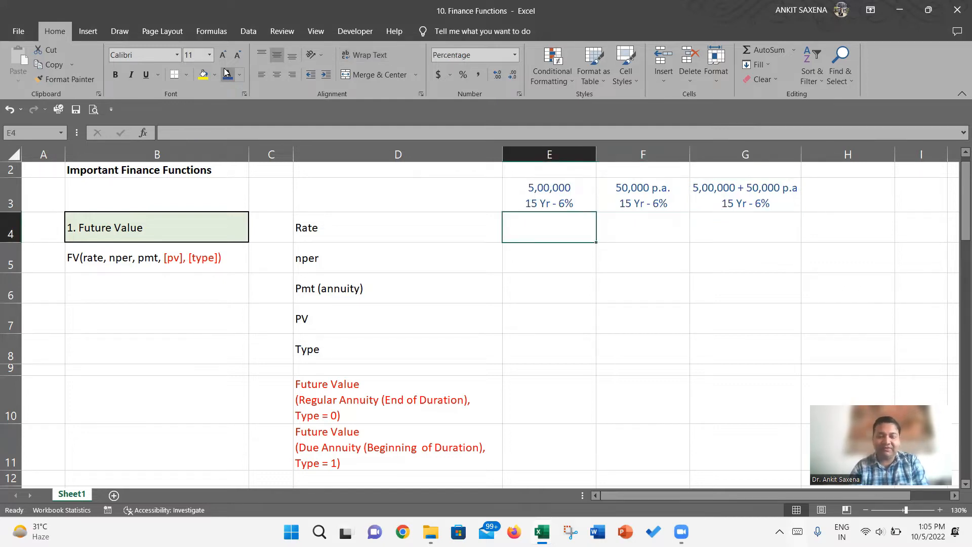
{"action": "type", "text": "6"}
{"action": "key", "text": "Return"}
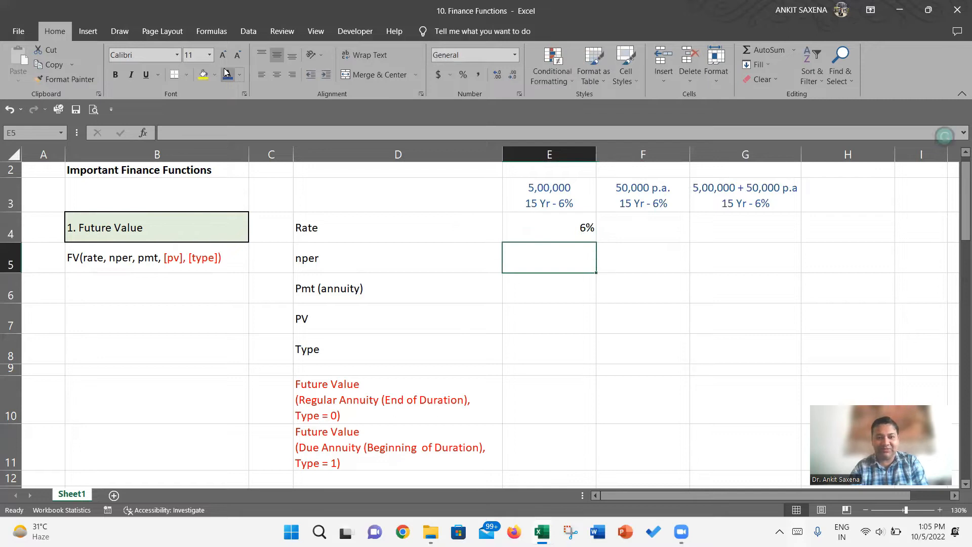
{"action": "key", "text": "Up"}
{"action": "key", "text": "Right"}
{"action": "type", "text": "6"}
{"action": "key", "text": "Return"}
{"action": "key", "text": "Up"}
{"action": "key", "text": "Delete"}
{"action": "key", "text": "Left"}
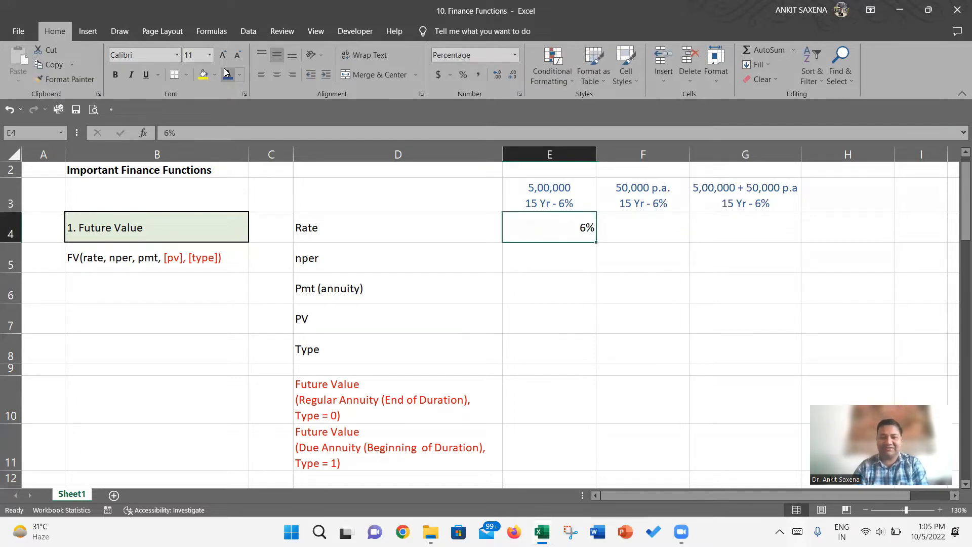
- Enter 15 as the nper value in E5 for the first scenario
{"action": "key", "text": "Down"}
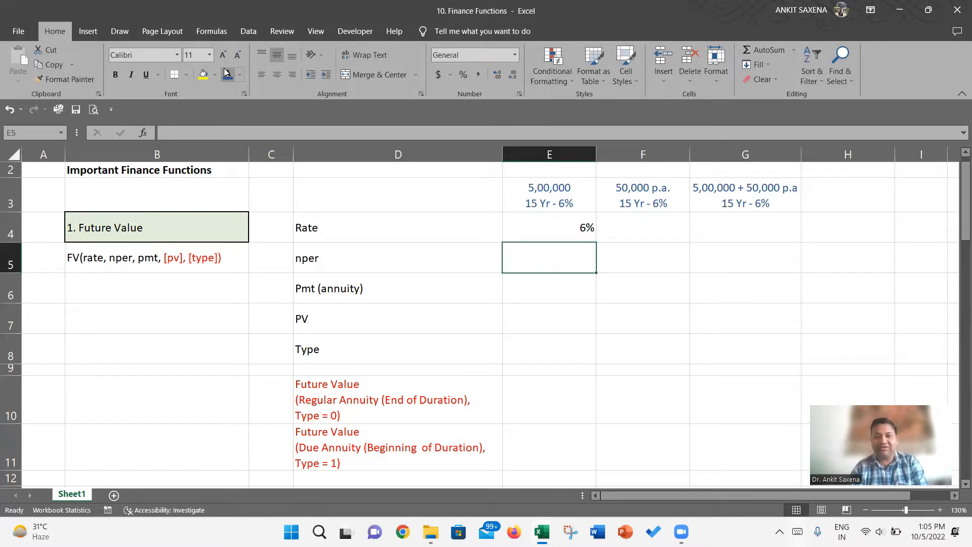
{"action": "type", "text": "15"}
{"action": "key", "text": "Return"}
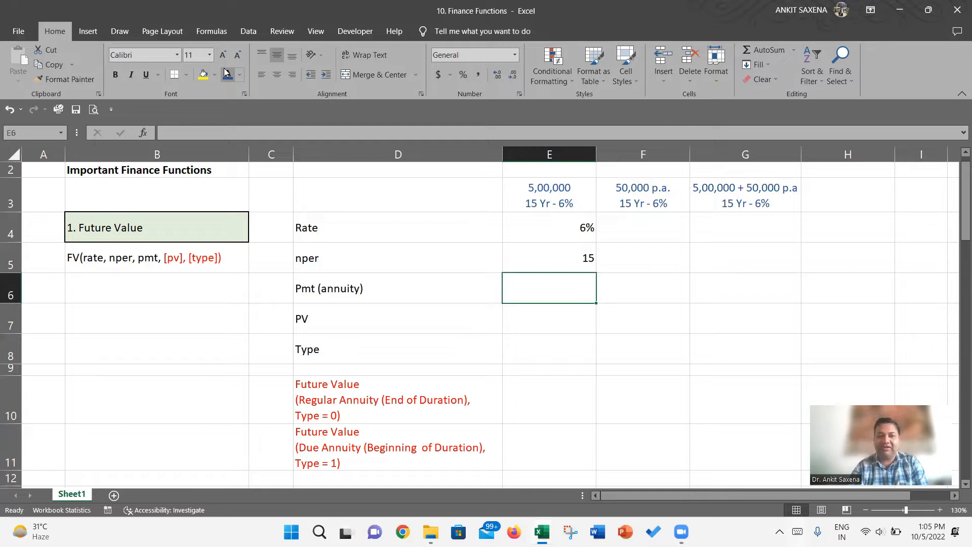
- Fill the first scenario heading in E3 with a light gold colour
{"action": "key", "text": "Up"}
{"action": "key", "text": "Up"}
{"action": "key", "text": "Up"}
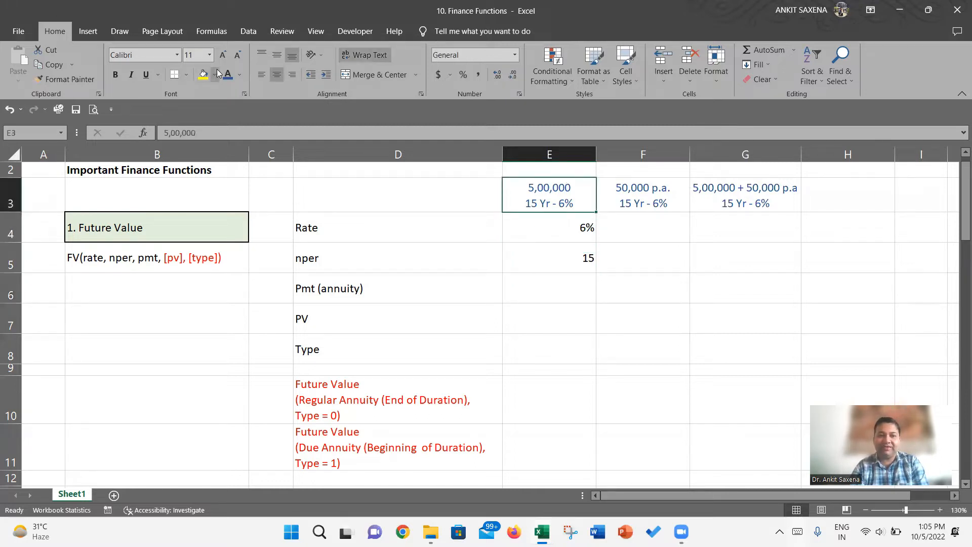
{"action": "left_click", "coordinate": [216, 74]}
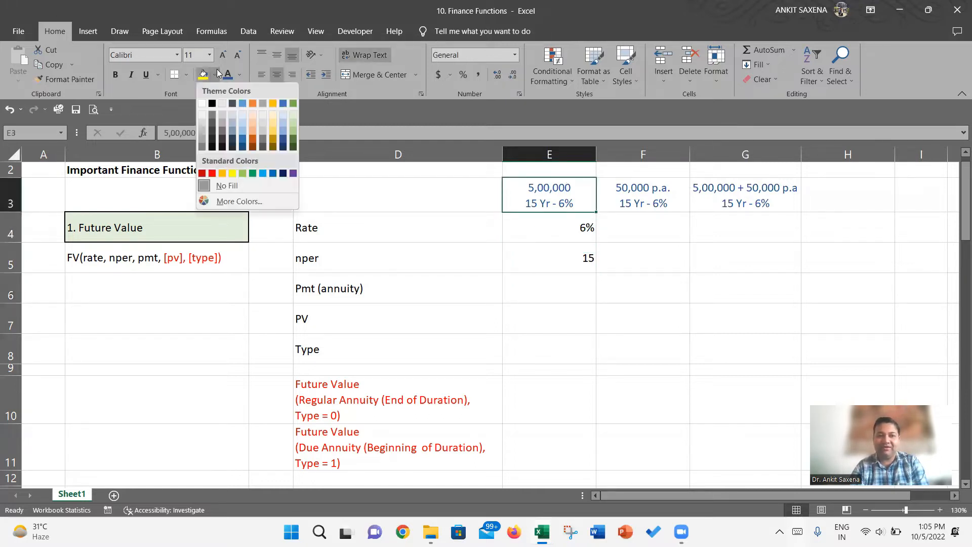
{"action": "left_click", "coordinate": [271, 113]}
- Enter 0 as the Pmt (annuity) in E6 and 500000 as the PV in E7
{"action": "left_click", "coordinate": [556, 280]}
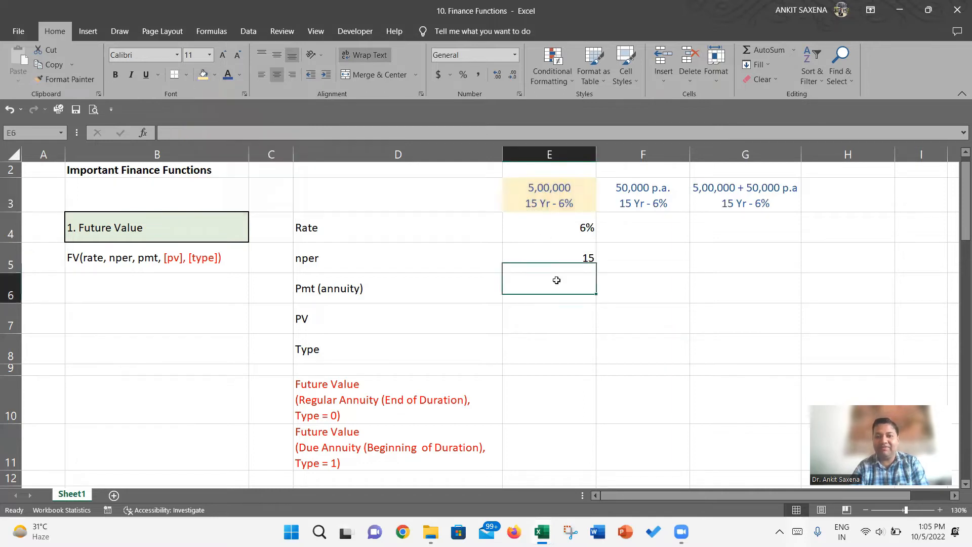
{"action": "type", "text": "0"}
{"action": "key", "text": "Return"}
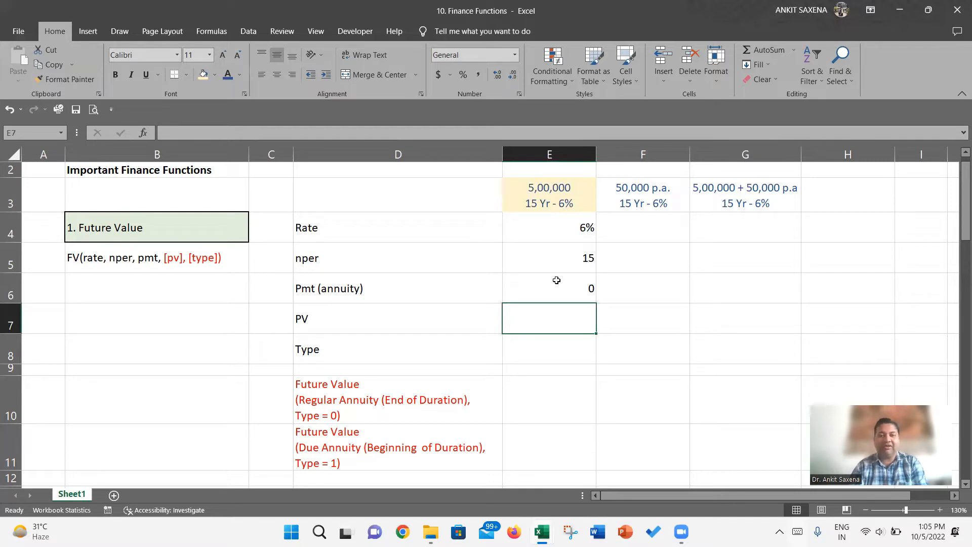
{"action": "type", "text": "500000"}
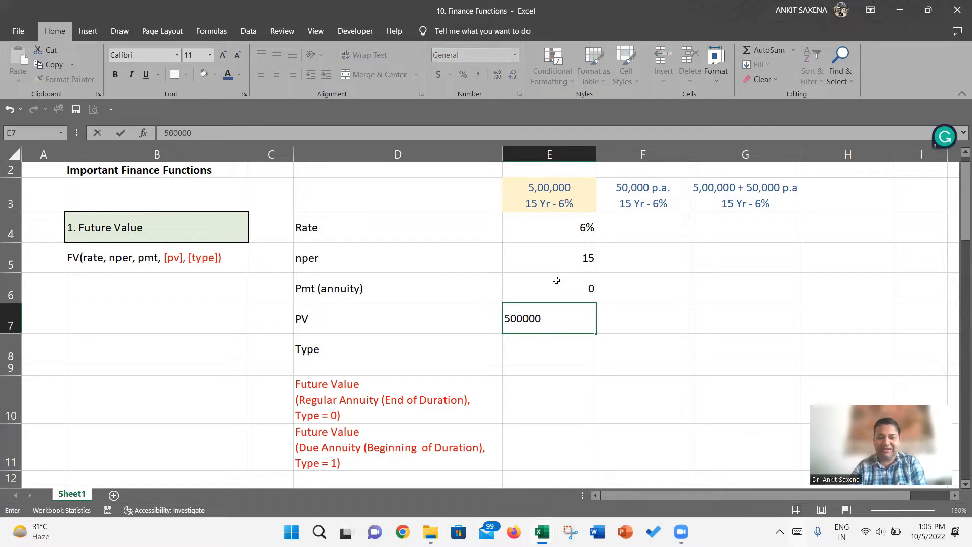
{"action": "key", "text": "Return"}
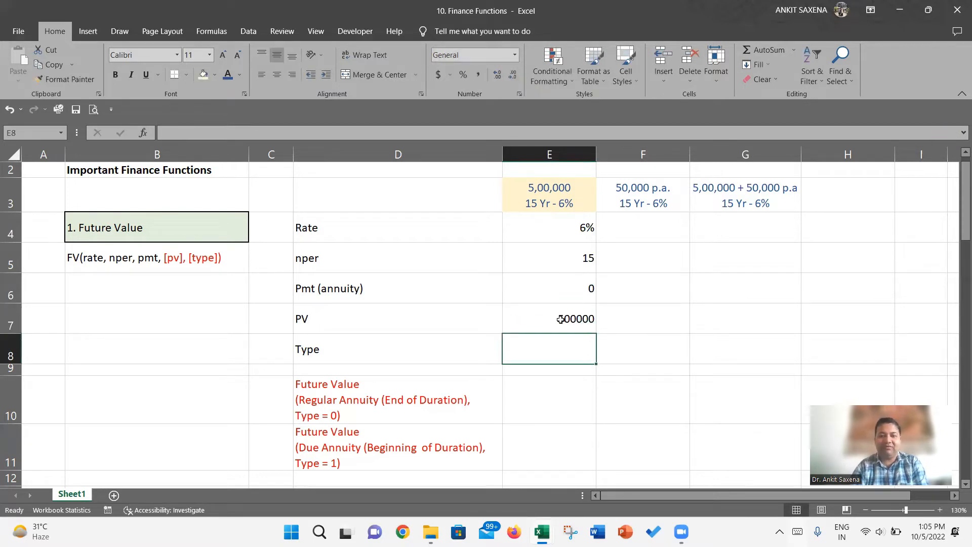
- Format the PV amount in E7 as Accounting with the rupee symbol
{"action": "left_click", "coordinate": [561, 319]}
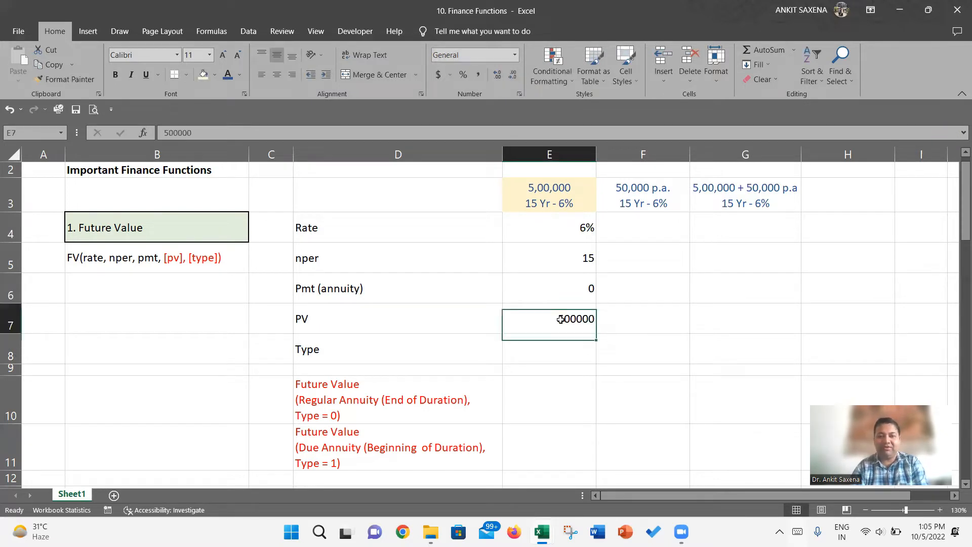
{"action": "left_click", "coordinate": [454, 75]}
{"action": "left_click", "coordinate": [458, 105]}
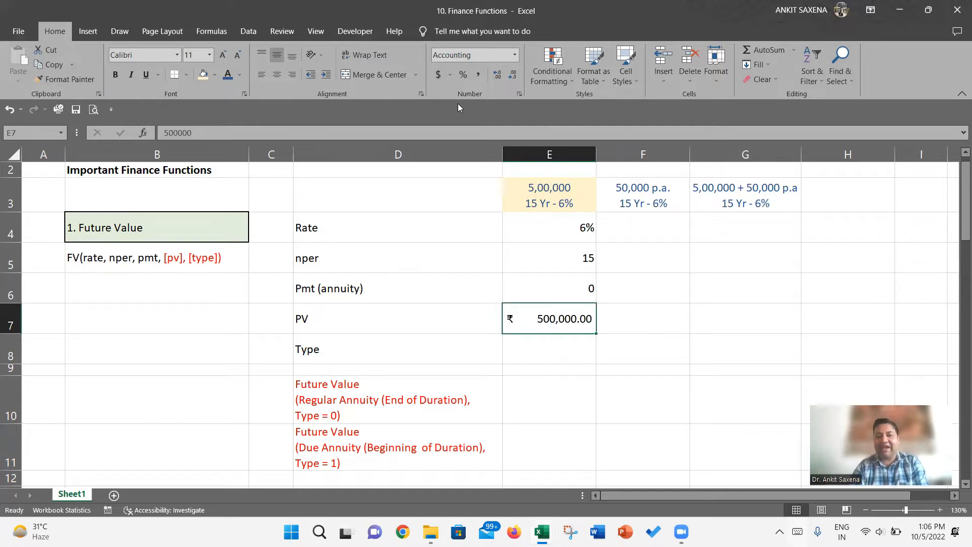
{"action": "key", "text": "Return"}
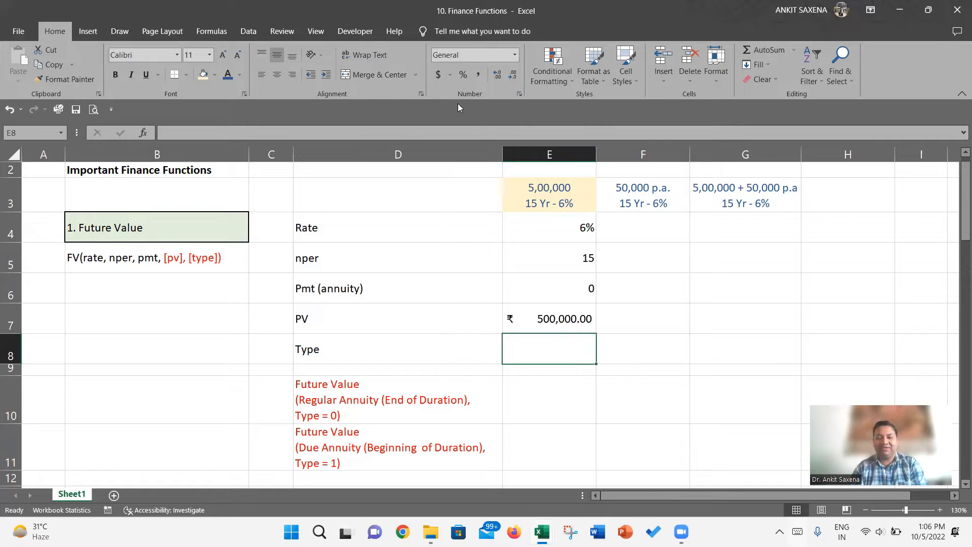
- Review the Regular Annuity and Due Annuity labels in D10 and D11, and enter 0 as the Type in E8
{"action": "left_click", "coordinate": [372, 408]}
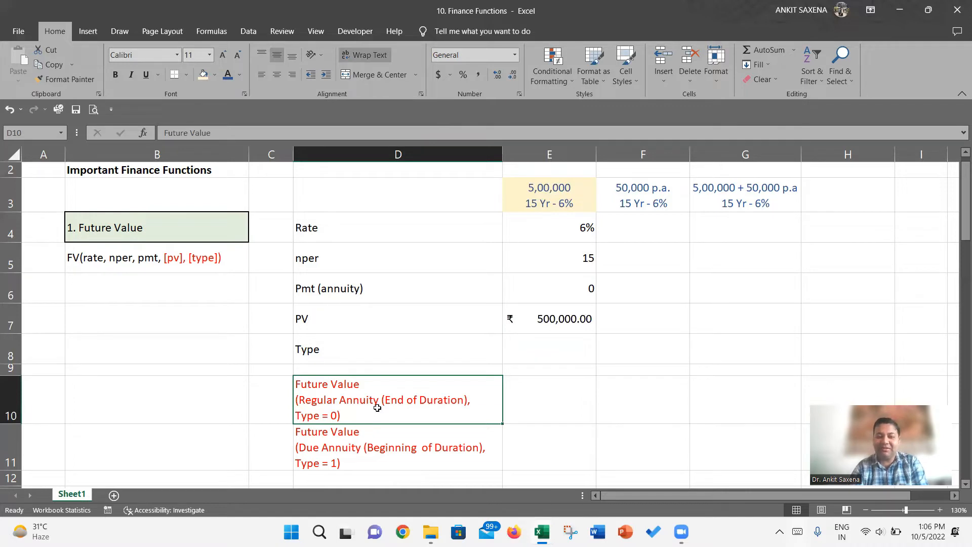
{"action": "key", "text": "Down"}
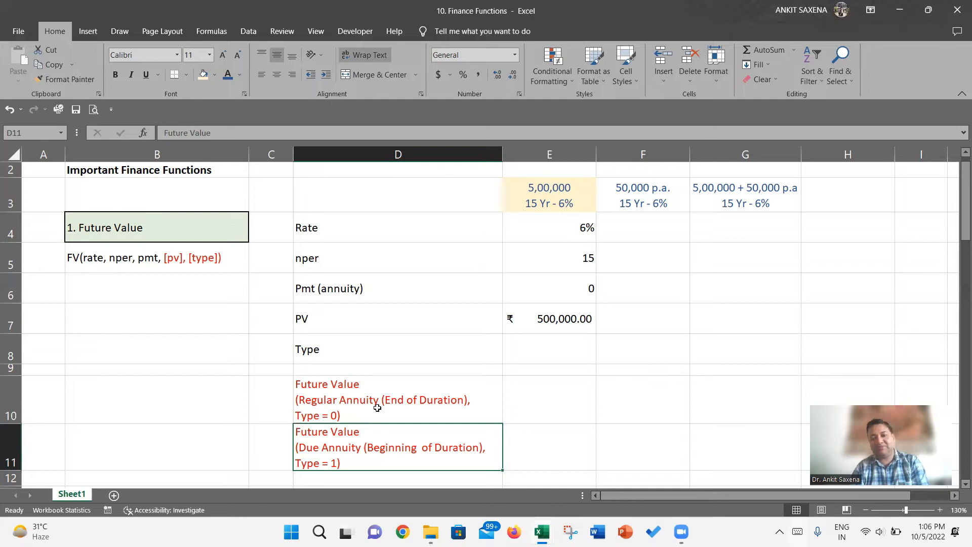
{"action": "key", "text": "Up"}
{"action": "key", "text": "Up"}
{"action": "key", "text": "Right"}
{"action": "key", "text": "Up"}
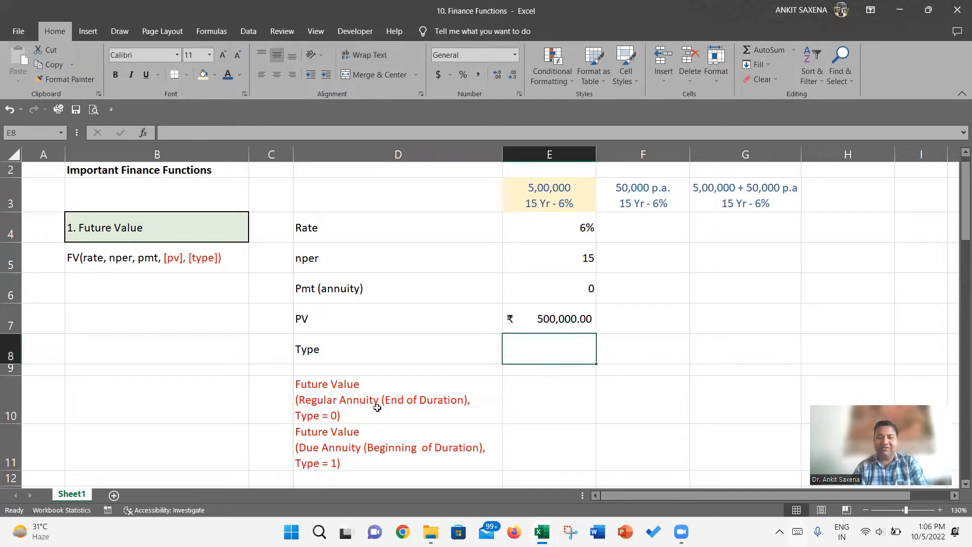
{"action": "type", "text": "0"}
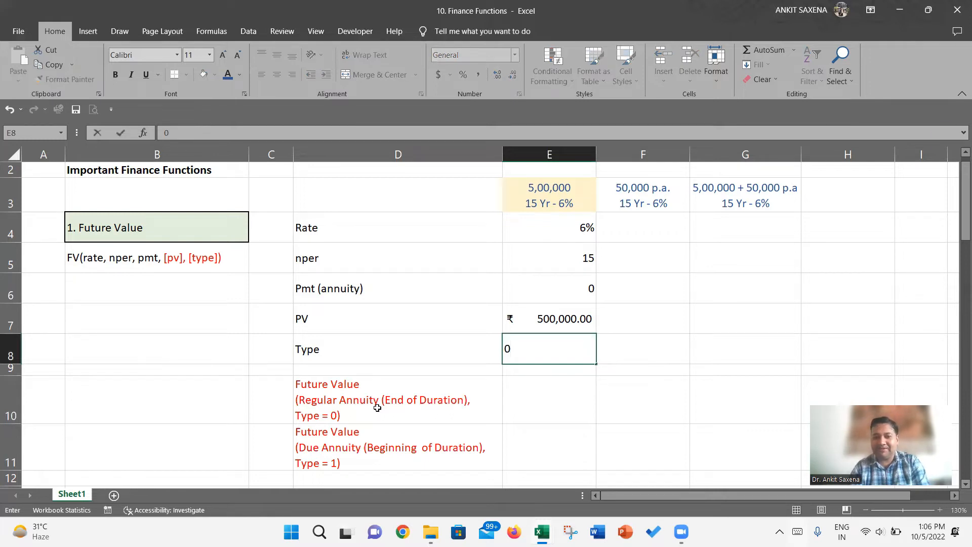
{"action": "key", "text": "Return"}
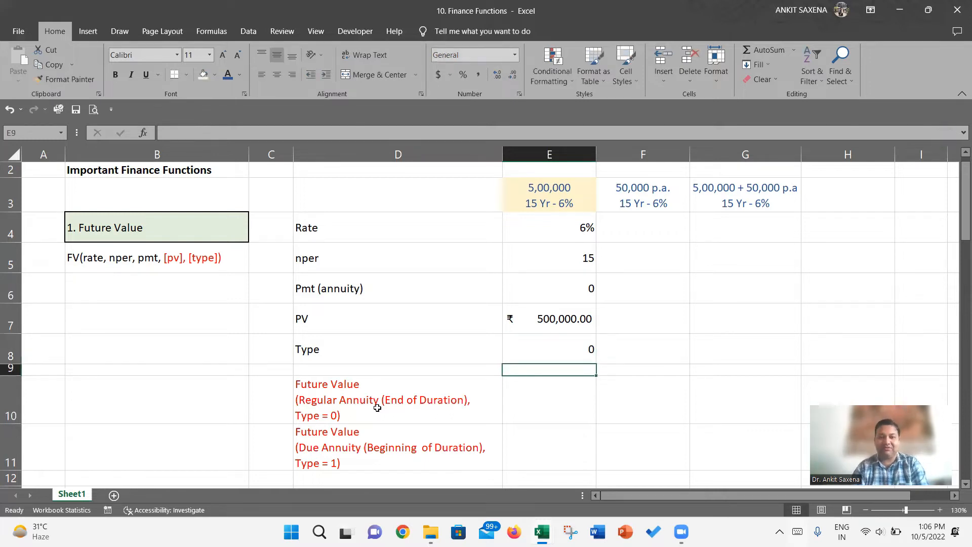
- Start an FV formula in E10 with E4 as the rate and E5 as the nper argument
{"action": "key", "text": "Up"}
{"action": "key", "text": "Up"}
{"action": "key", "text": "Up"}
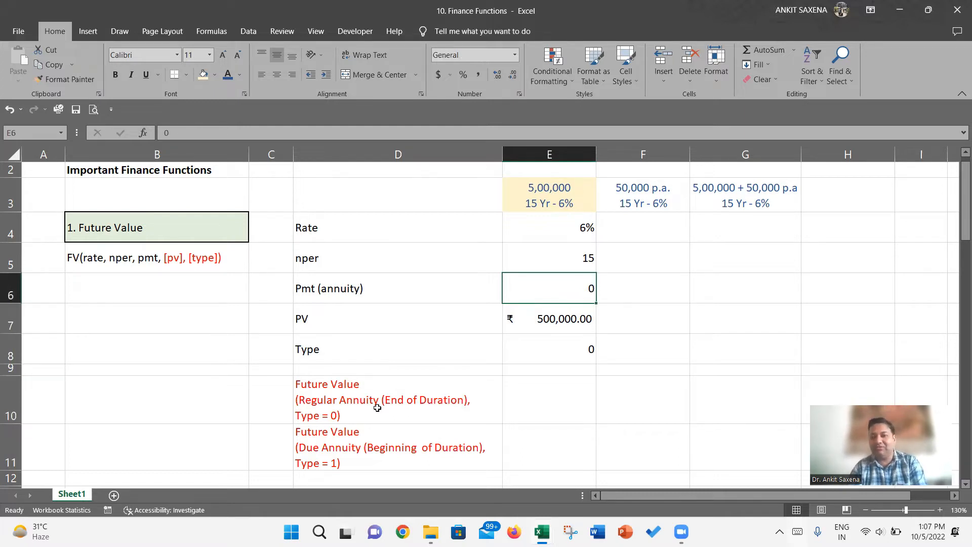
{"action": "double_click", "coordinate": [538, 407]}
{"action": "type", "text": "=fv"}
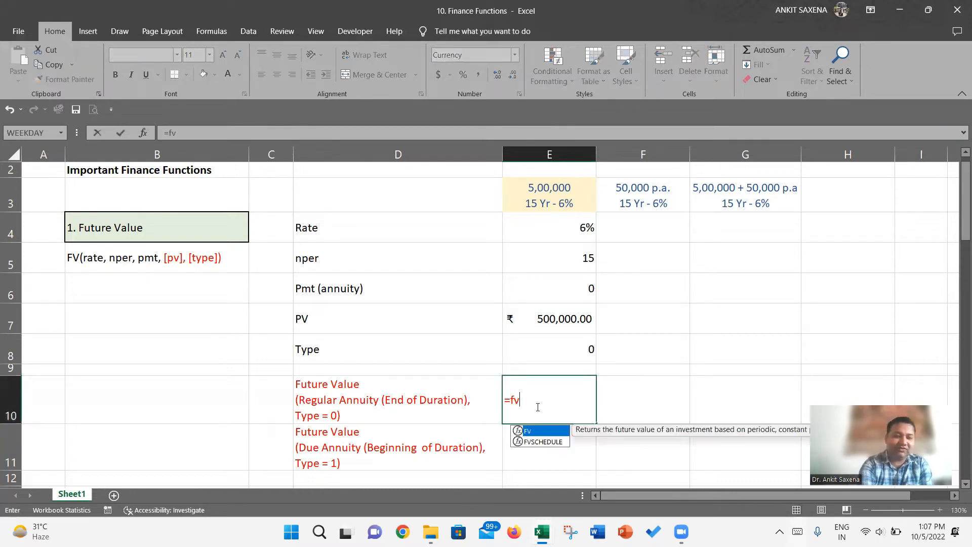
{"action": "key", "text": "Tab"}
{"action": "key", "text": "Up"}
{"action": "key", "text": "Up"}
{"action": "key", "text": "Up"}
{"action": "key", "text": "Up"}
{"action": "key", "text": "Up"}
{"action": "key", "text": "Up"}
{"action": "type", "text": ","}
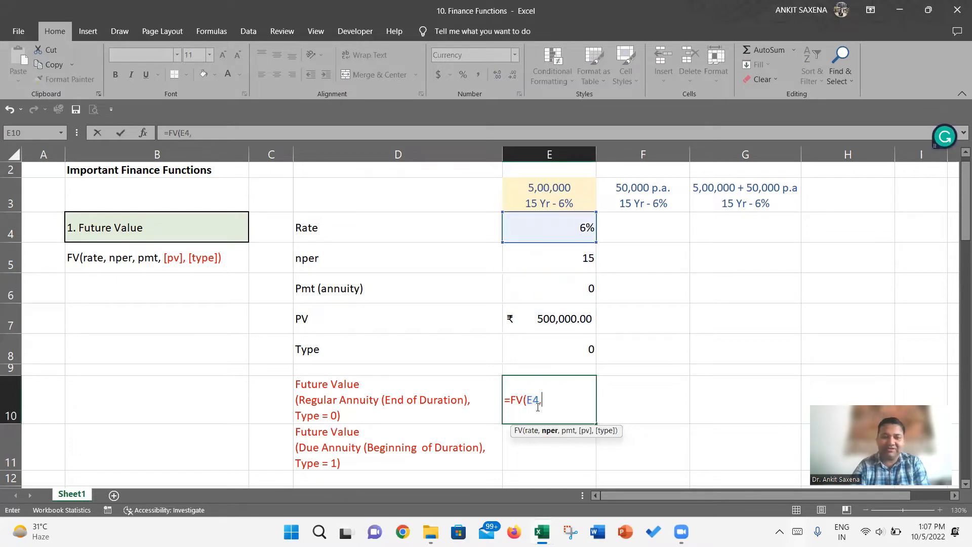
{"action": "key", "text": "Up"}
{"action": "key", "text": "Up"}
{"action": "key", "text": "Up"}
{"action": "key", "text": "Up"}
{"action": "key", "text": "Up"}
{"action": "type", "text": ","}
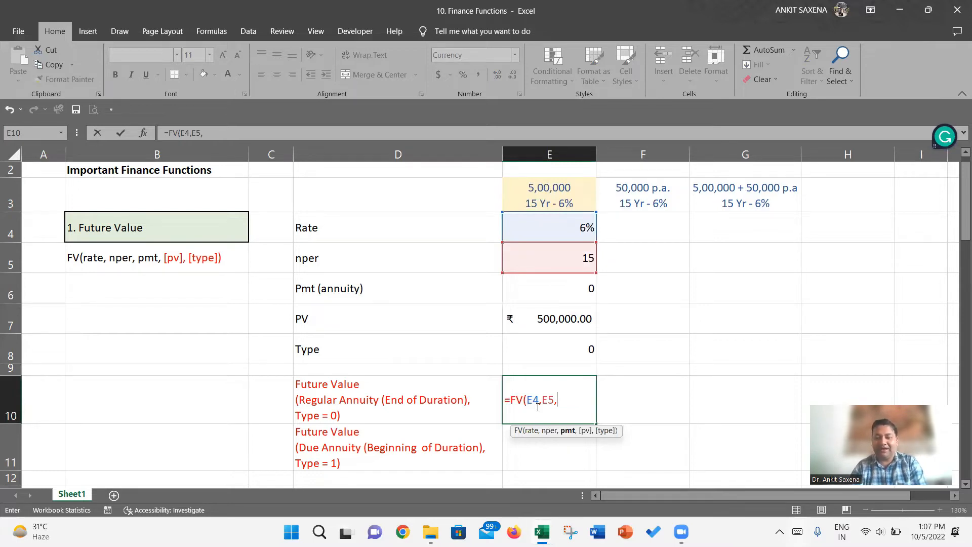
{"action": "key", "text": "Up"}
{"action": "key", "text": "Up"}
{"action": "key", "text": "Up"}
{"action": "key", "text": "Up"}
{"action": "key", "text": "Up"}
{"action": "key", "text": "Down"}
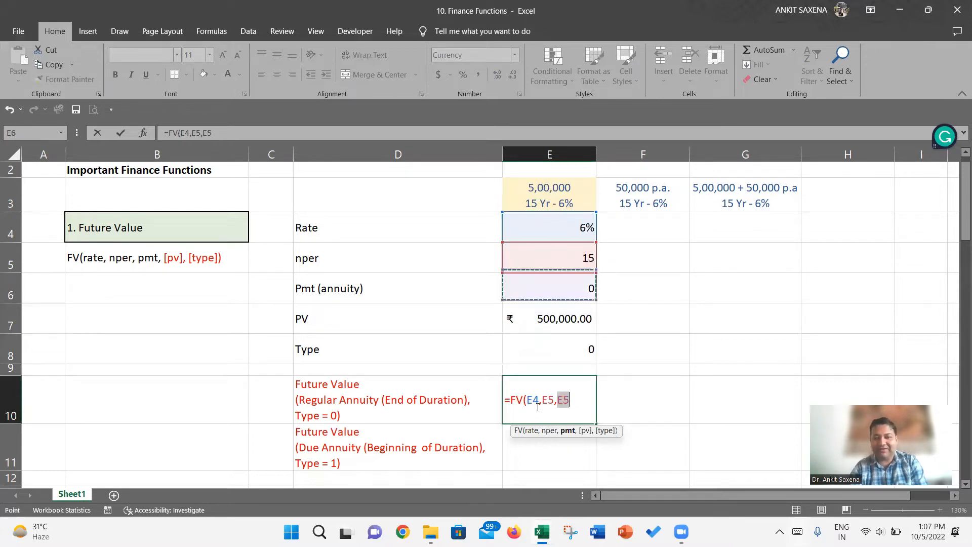
{"action": "key", "text": "BackSpace"}
{"action": "key", "text": "BackSpace"}
{"action": "key", "text": "BackSpace"}
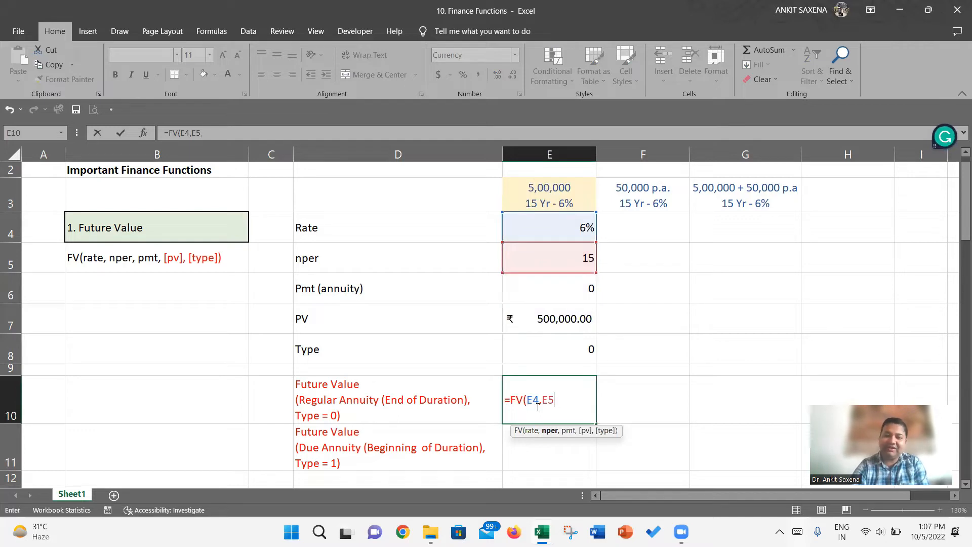
{"action": "type", "text": ",0"}
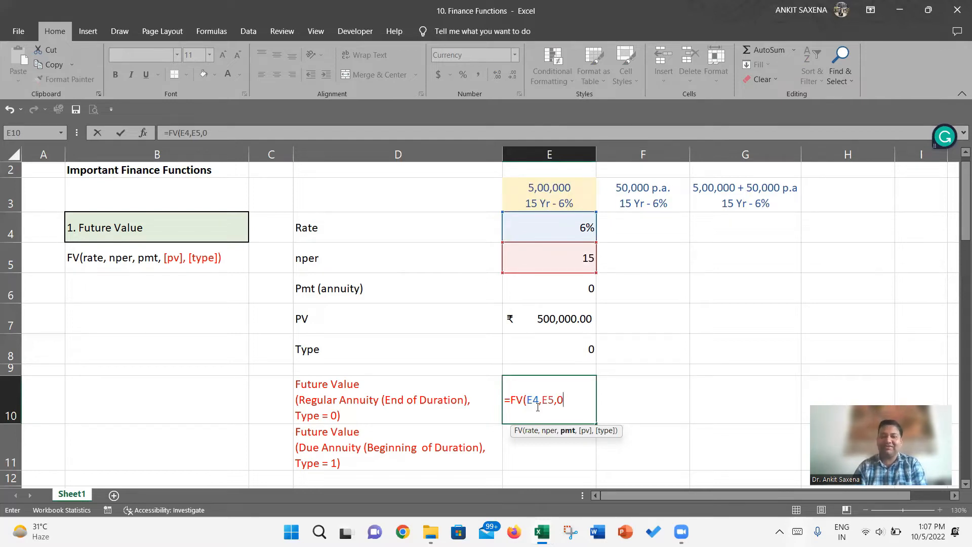
{"action": "key", "text": "BackSpace"}
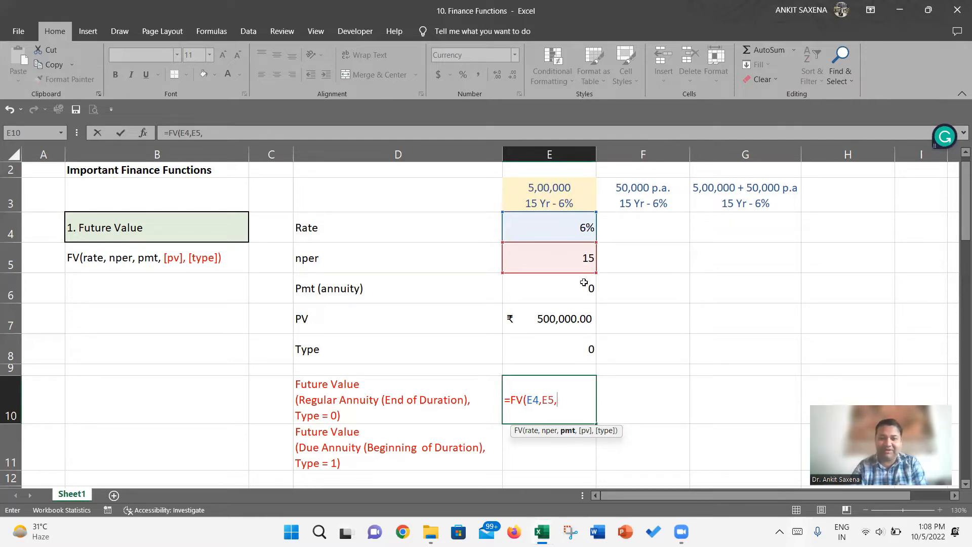
- Complete the FV formula in E10 with E6 as pmt, -E7 as pv and E8 as type
{"action": "left_click", "coordinate": [556, 295]}
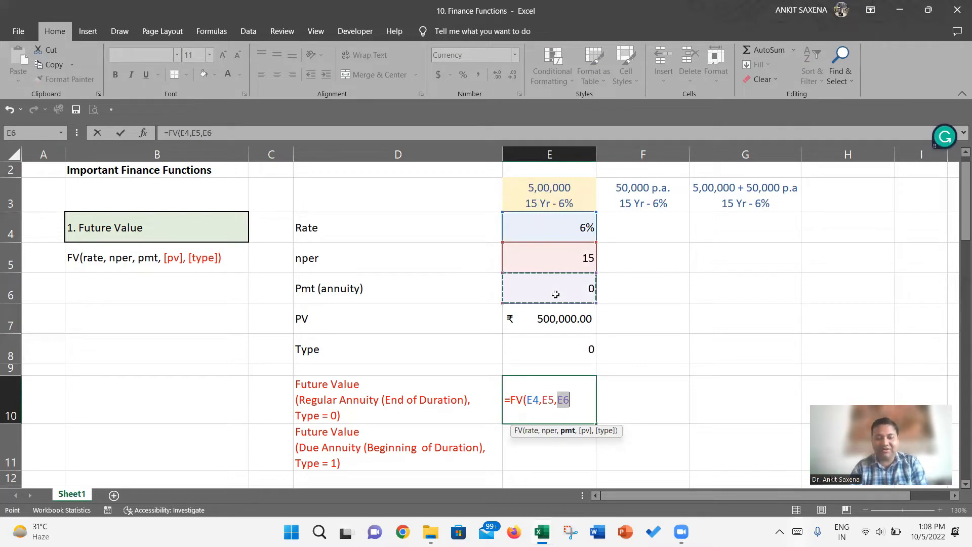
{"action": "type", "text": ","}
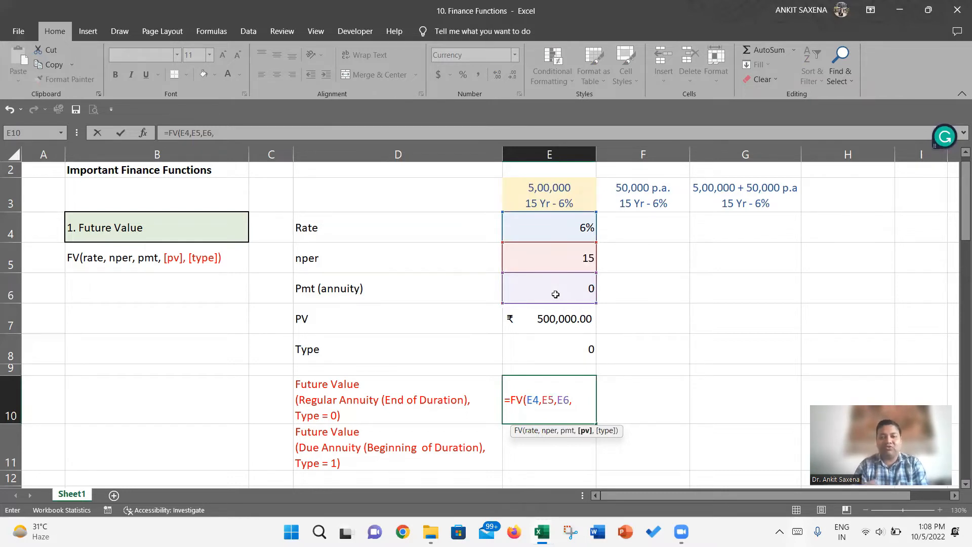
{"action": "type", "text": "-"}
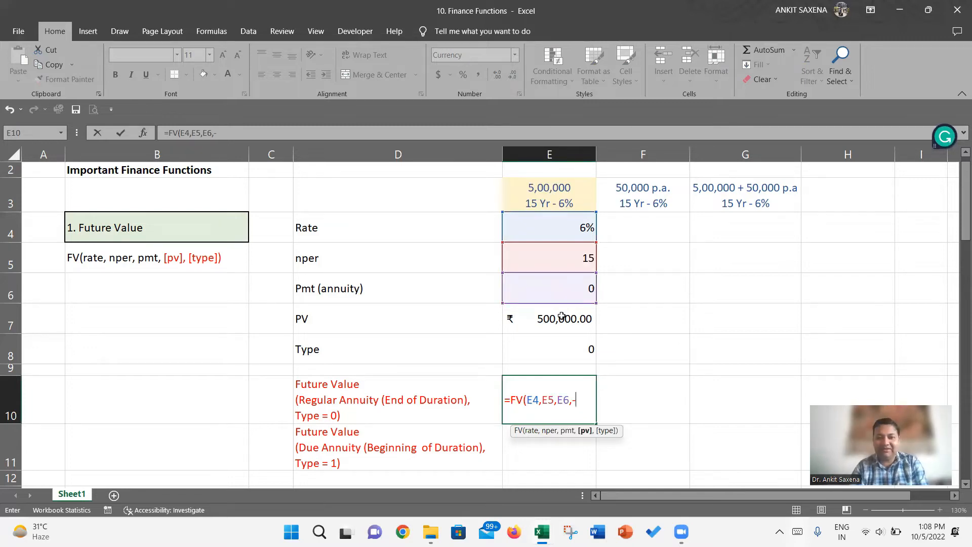
{"action": "left_click", "coordinate": [562, 316]}
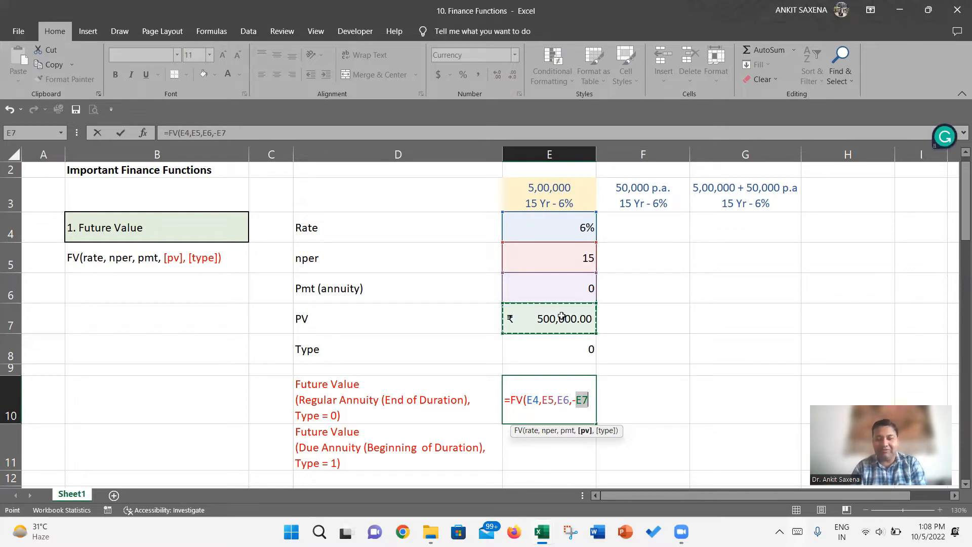
{"action": "type", "text": ","}
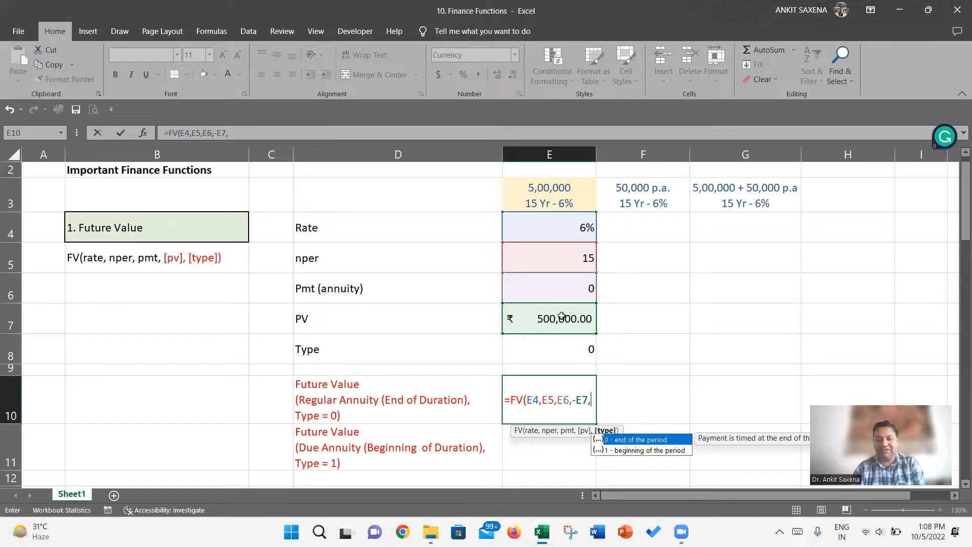
{"action": "left_click", "coordinate": [562, 343]}
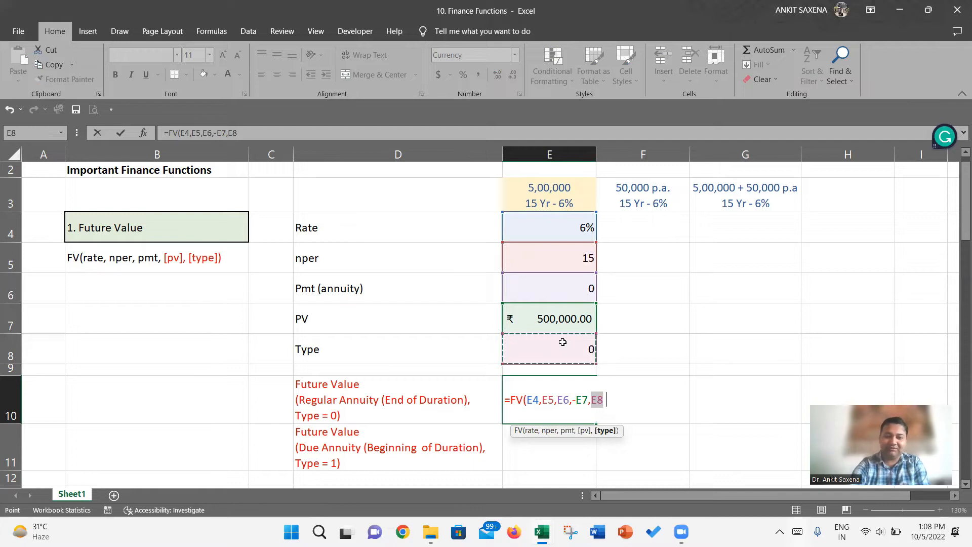
{"action": "type", "text": ")"}
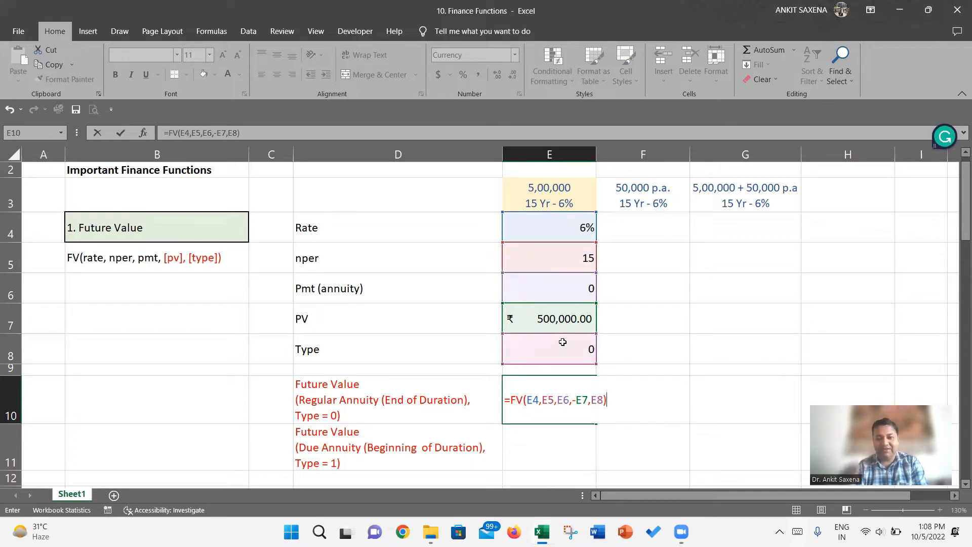
{"action": "key", "text": "Return"}
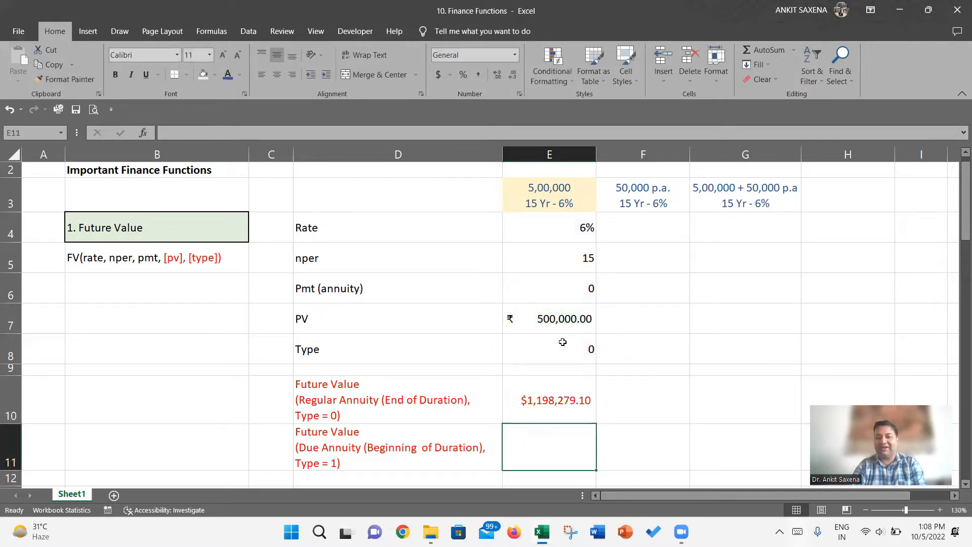
- Format the future value in E10 as Accounting with the rupee symbol
{"action": "left_click", "coordinate": [508, 389]}
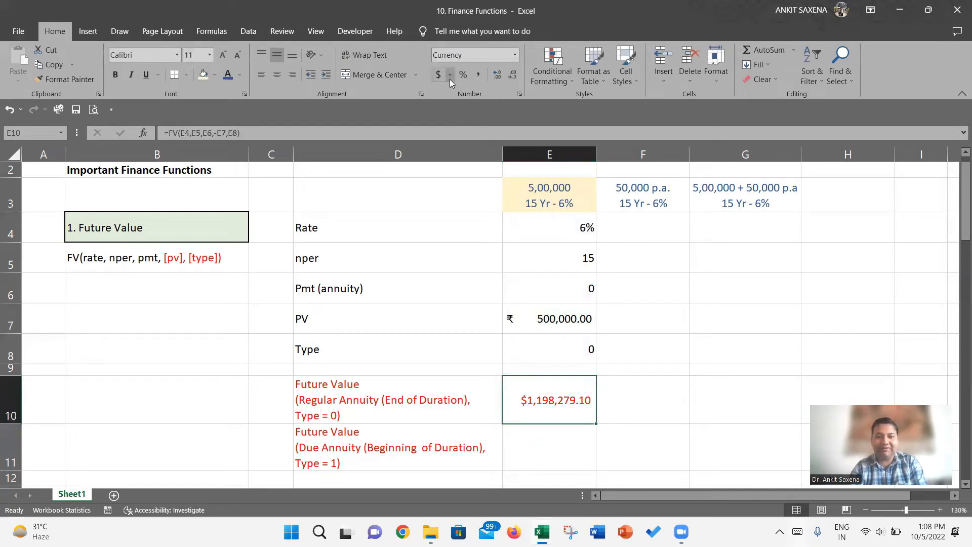
{"action": "left_click", "coordinate": [451, 83]}
{"action": "left_click", "coordinate": [450, 103]}
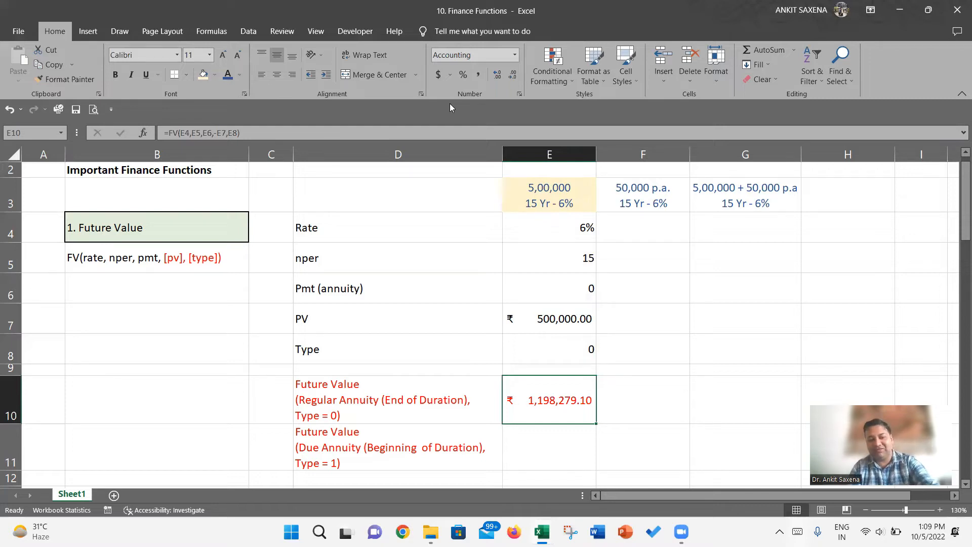
- Check the cell references in E10's FV formula and copy the formula to F10 and G10
{"action": "key", "text": "F2"}
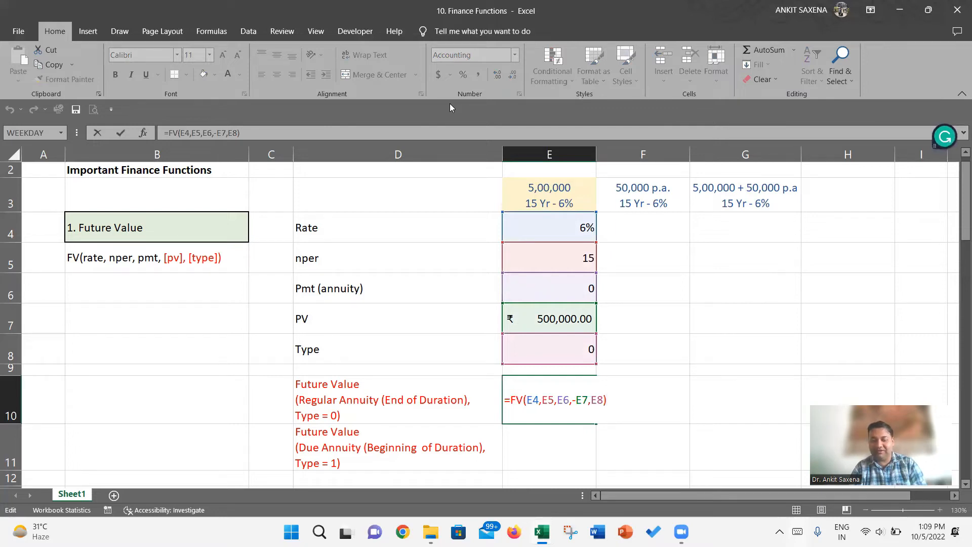
{"action": "key", "text": "Return"}
{"action": "key", "text": "Up"}
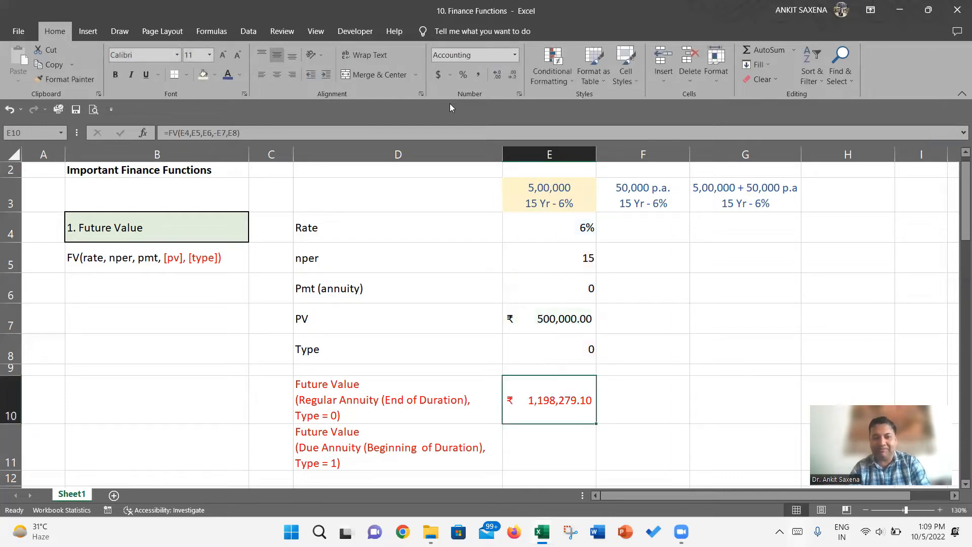
{"action": "key", "text": "ctrl+c"}
{"action": "key", "text": "Right"}
{"action": "key", "text": "ctrl+v"}
{"action": "key", "text": "Right"}
{"action": "key", "text": "ctrl+v"}
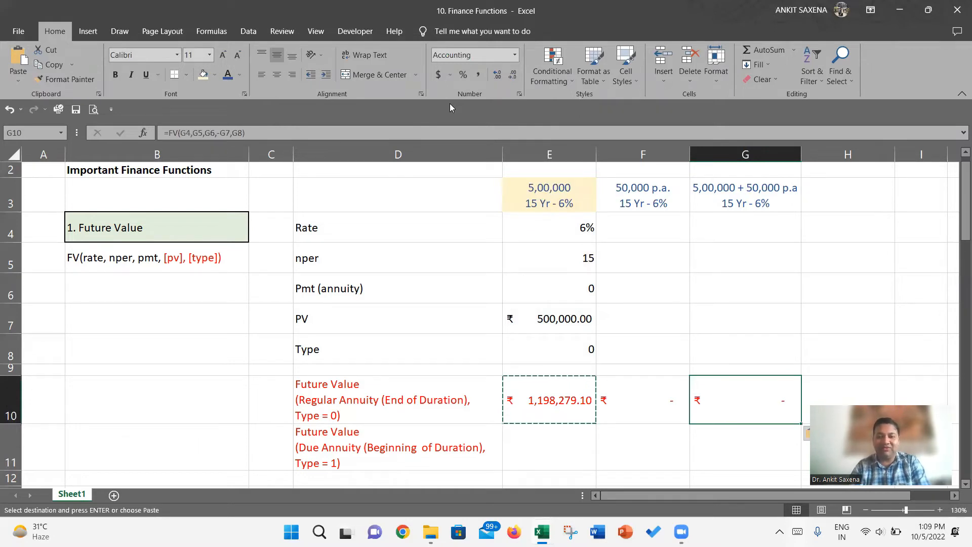
- Copy the Rate, nper, Pmt, PV and Type inputs from E4:E8 into F4:F8
{"action": "key", "text": "Left"}
{"action": "key", "text": "Up"}
{"action": "key", "text": "Up"}
{"action": "key", "text": "Left"}
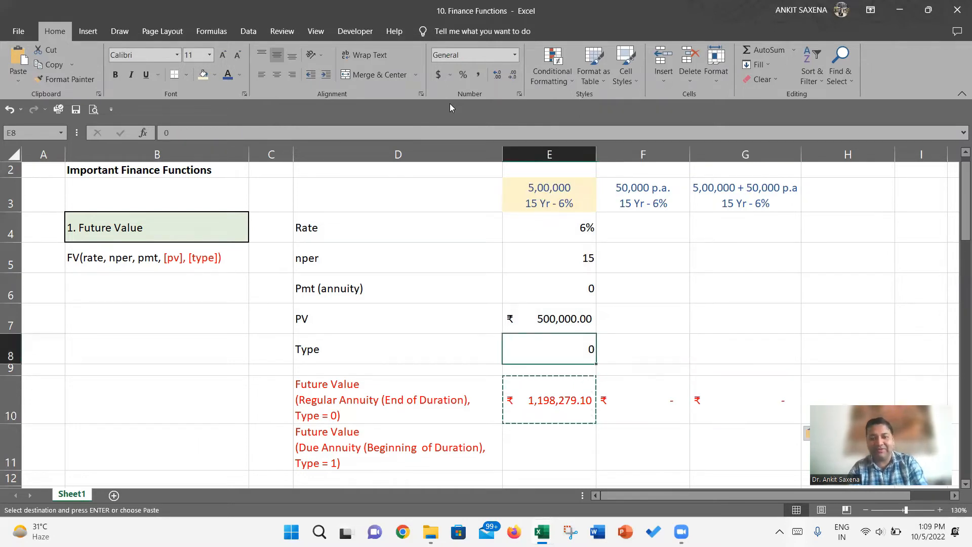
{"action": "key", "text": "shift+Up"}
{"action": "key", "text": "shift+Up"}
{"action": "key", "text": "shift+Up"}
{"action": "key", "text": "shift+Up"}
{"action": "key", "text": "ctrl+c"}
{"action": "key", "text": "Right"}
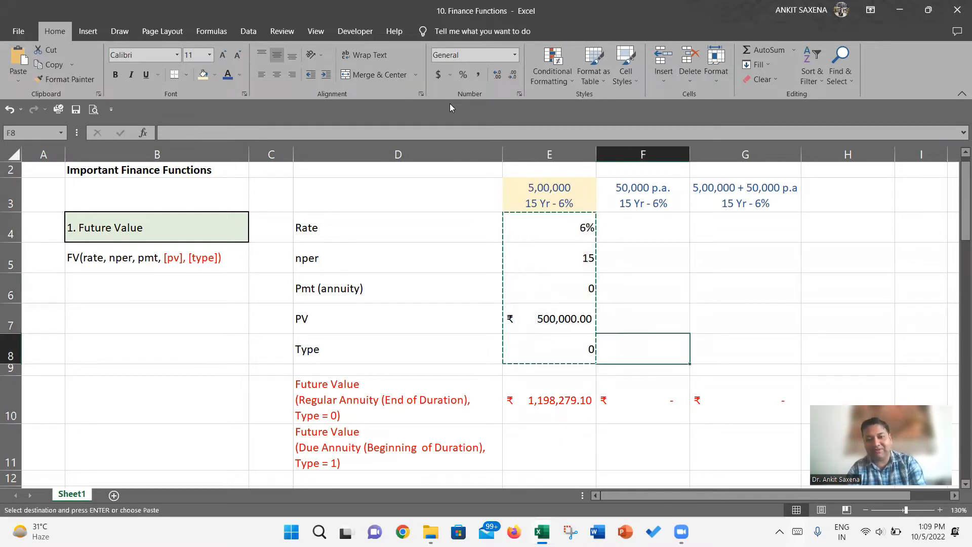
{"action": "key", "text": "Up"}
{"action": "key", "text": "Up"}
{"action": "key", "text": "Up"}
{"action": "key", "text": "Up"}
{"action": "key", "text": "ctrl+v"}
- Set the Pmt (annuity) in F6 to 50000 and the PV in F7 to 0
{"action": "key", "text": "Down"}
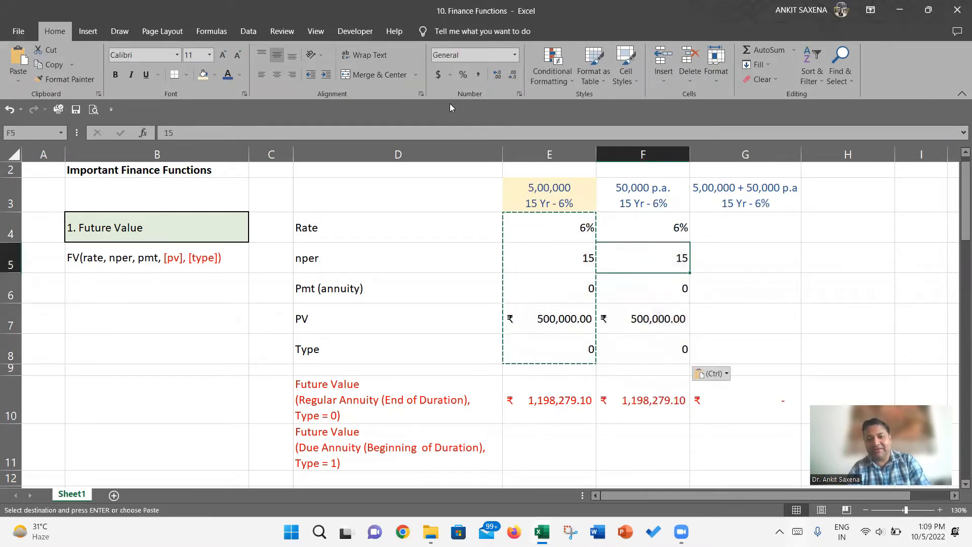
{"action": "key", "text": "Down"}
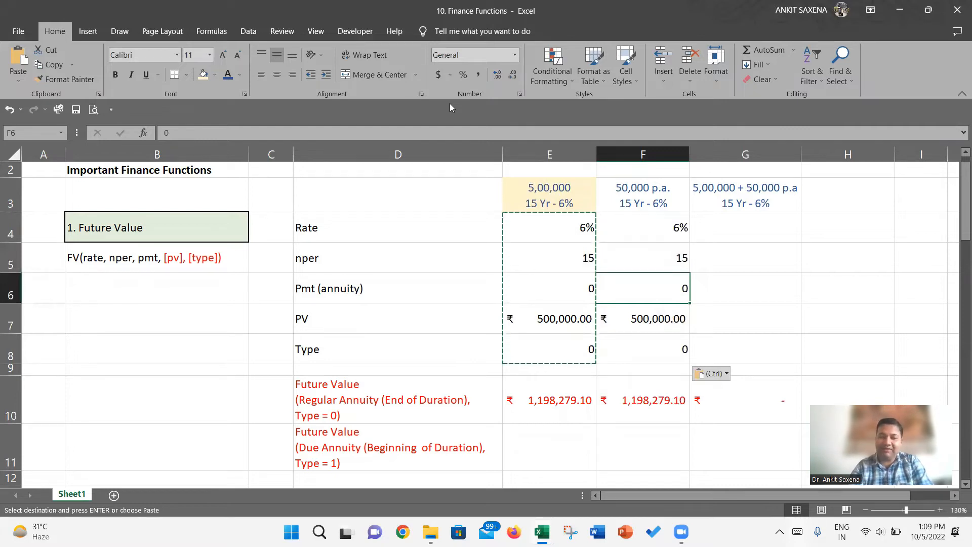
{"action": "type", "text": "50000"}
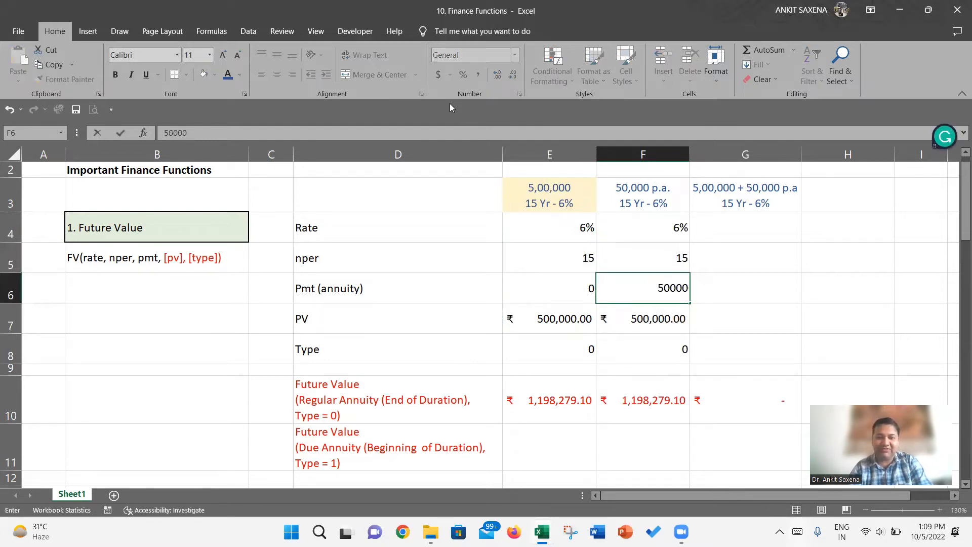
{"action": "key", "text": "Return"}
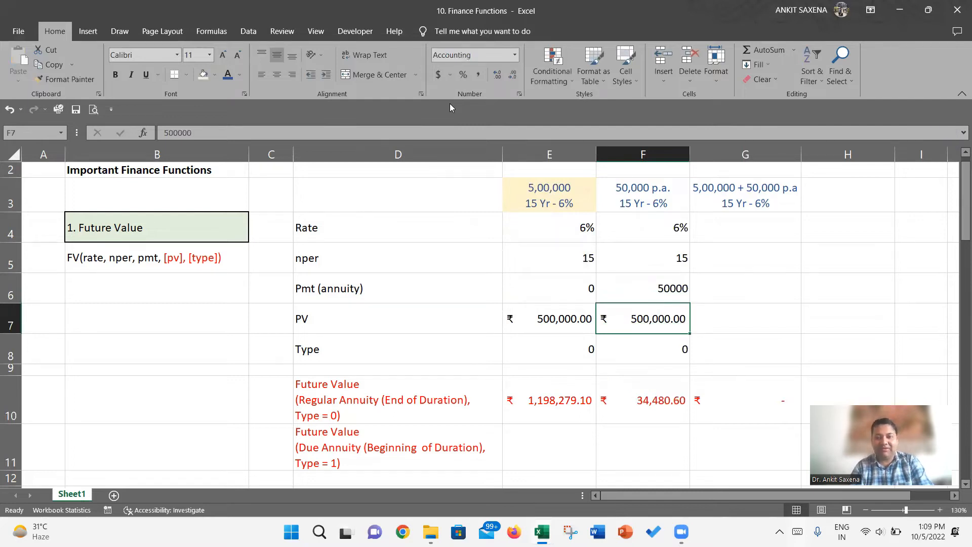
{"action": "type", "text": "0"}
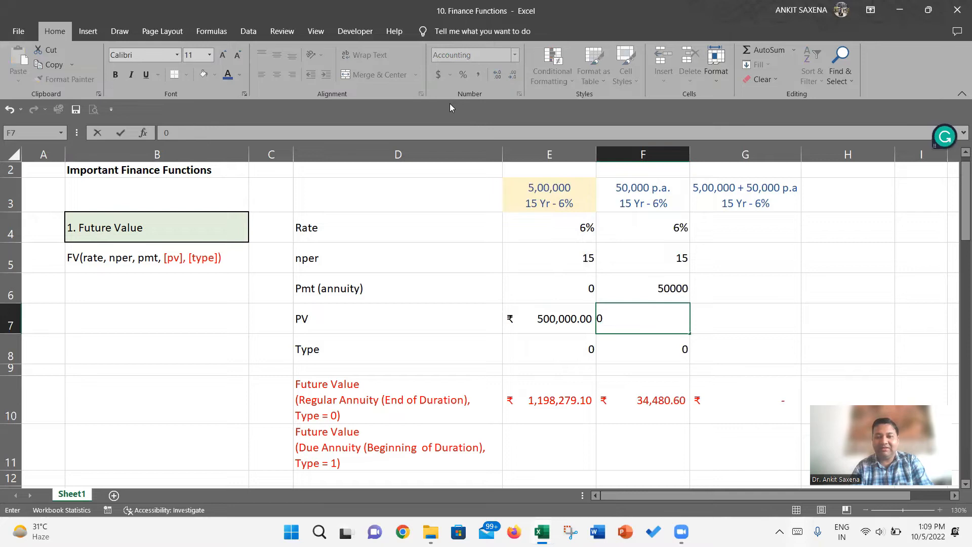
{"action": "key", "text": "Return"}
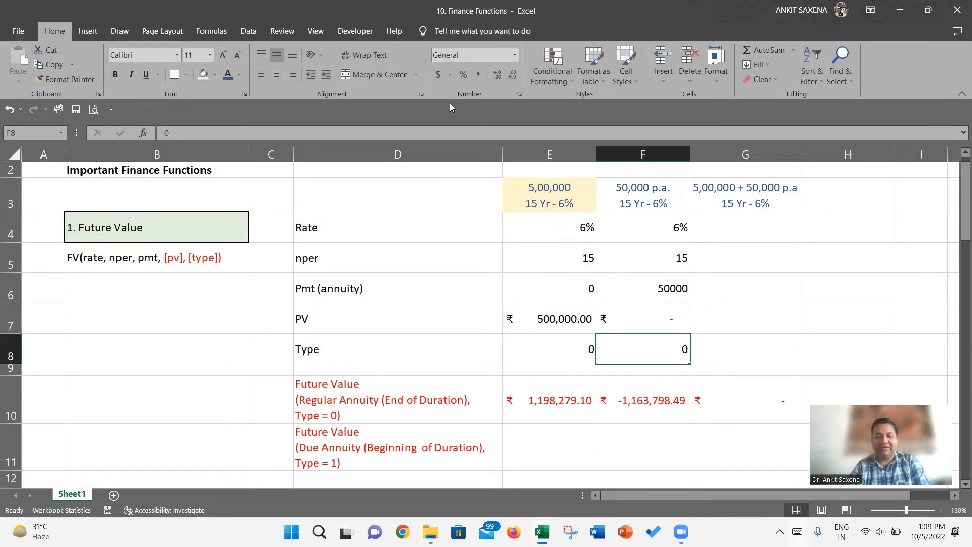
- Negate the pmt argument in E10's formula so it reads =FV(E4,E5,-E6,-E7,E8)
{"action": "key", "text": "Down"}
{"action": "key", "text": "Down"}
{"action": "key", "text": "Left"}
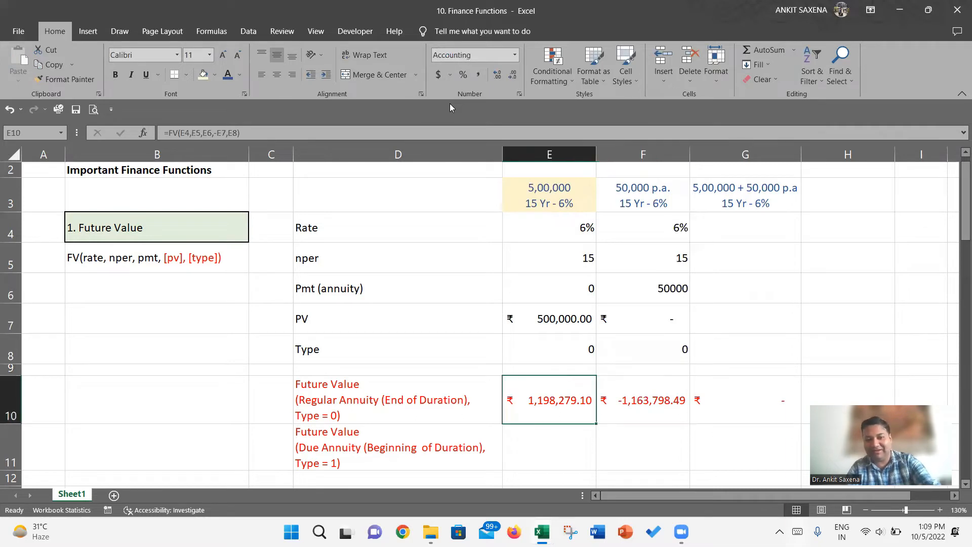
{"action": "key", "text": "Right"}
{"action": "key", "text": "Left"}
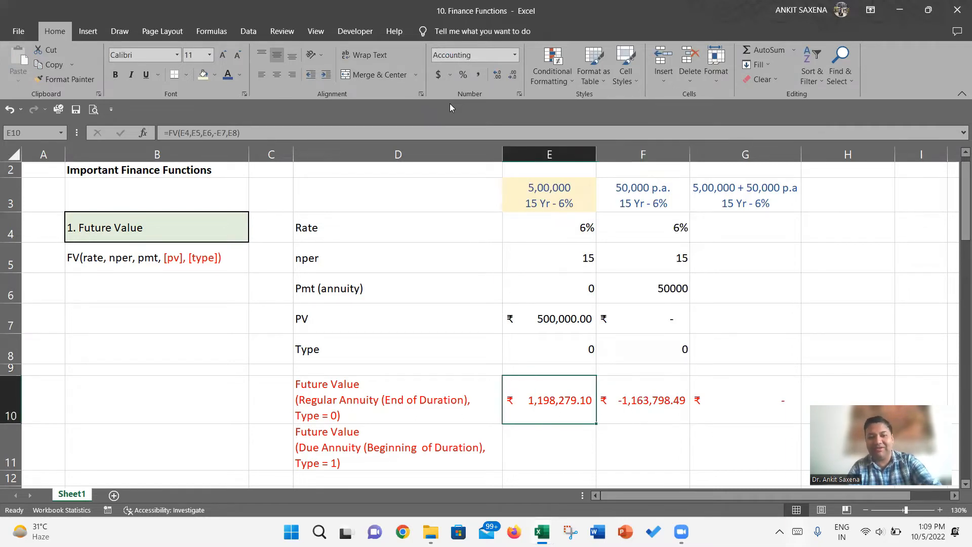
{"action": "key", "text": "F2"}
{"action": "key", "text": "Left"}
{"action": "key", "text": "Left"}
{"action": "key", "text": "Left"}
{"action": "key", "text": "Left"}
{"action": "key", "text": "Left"}
{"action": "key", "text": "Left"}
{"action": "key", "text": "Left"}
{"action": "key", "text": "Left"}
{"action": "key", "text": "Left"}
{"action": "key", "text": "Left"}
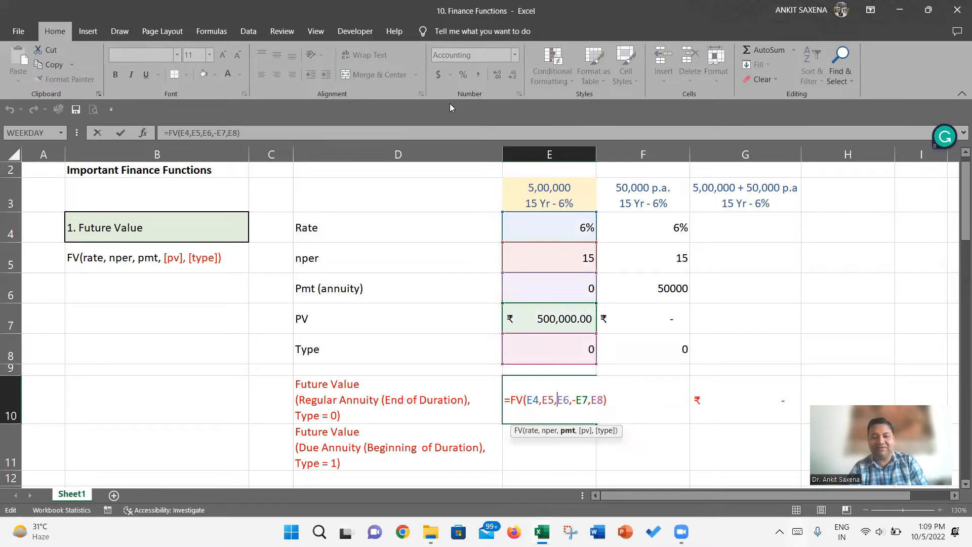
{"action": "type", "text": "-"}
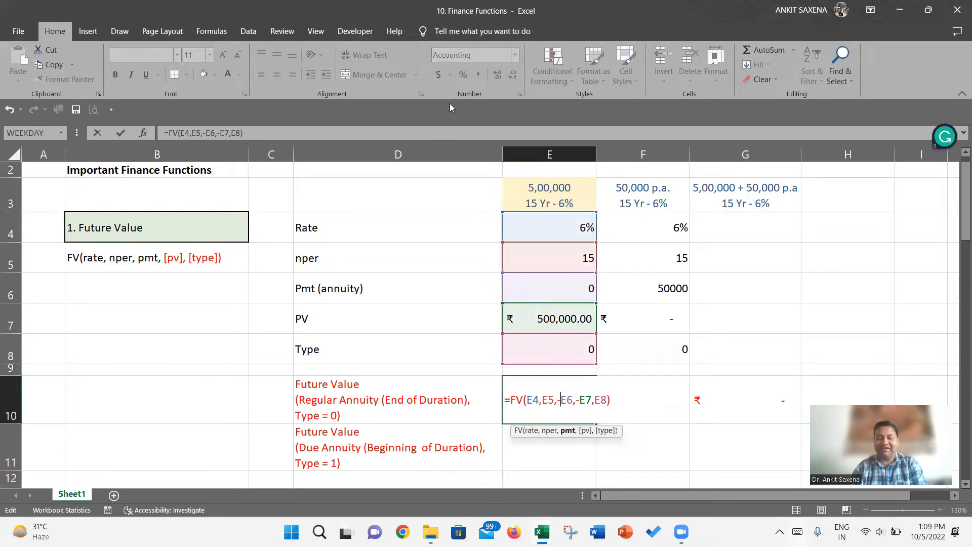
{"action": "key", "text": "Return"}
- Copy the corrected FV formula from E10 into F10 and G10
{"action": "key", "text": "Up"}
{"action": "key", "text": "ctrl+c"}
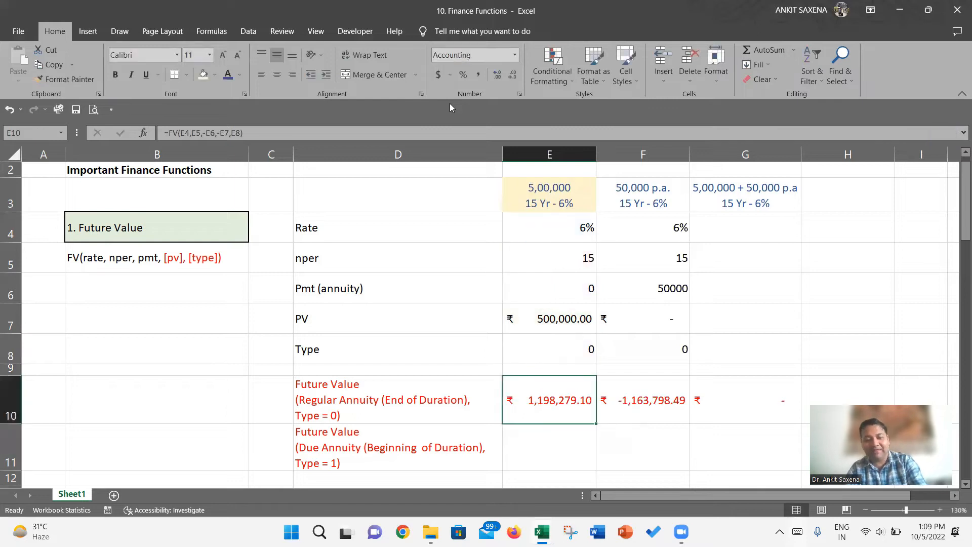
{"action": "key", "text": "Right"}
{"action": "key", "text": "ctrl+v"}
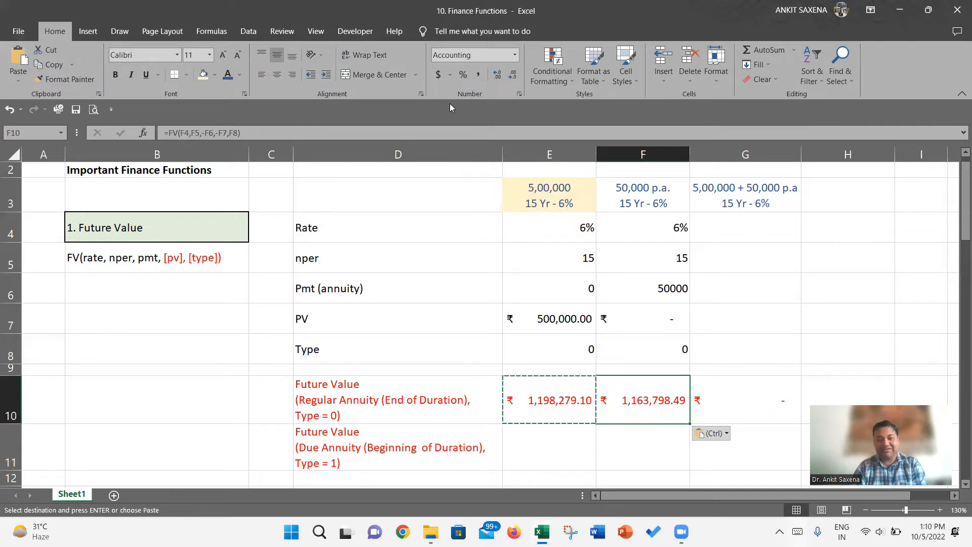
{"action": "key", "text": "ctrl+c"}
{"action": "key", "text": "Right"}
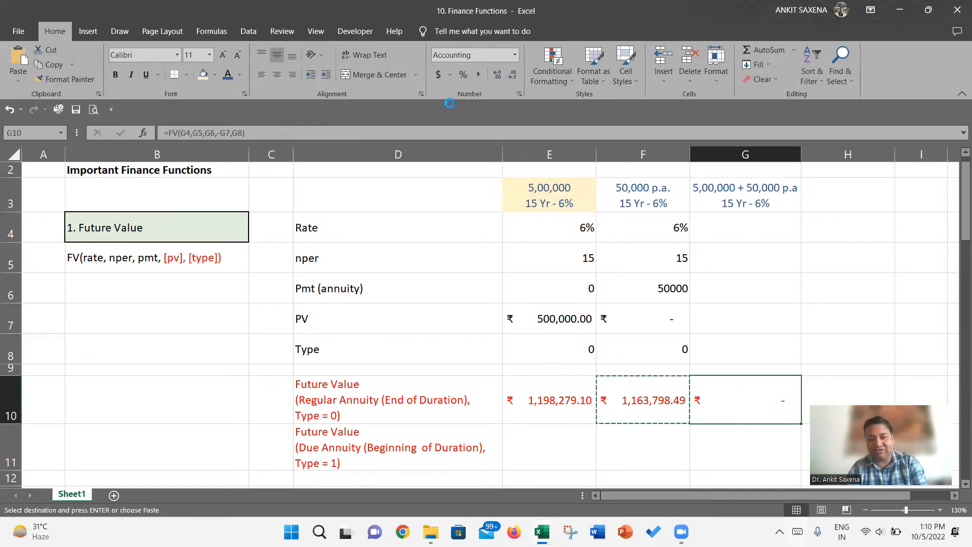
- Copy the inputs from F4:F8 into G4:G8 for the 5,00,000 + 50,000 p.a. case
{"action": "key", "text": "Up"}
{"action": "key", "text": "ctrl+Up"}
{"action": "key", "text": "Left"}
{"action": "key", "text": "Down"}
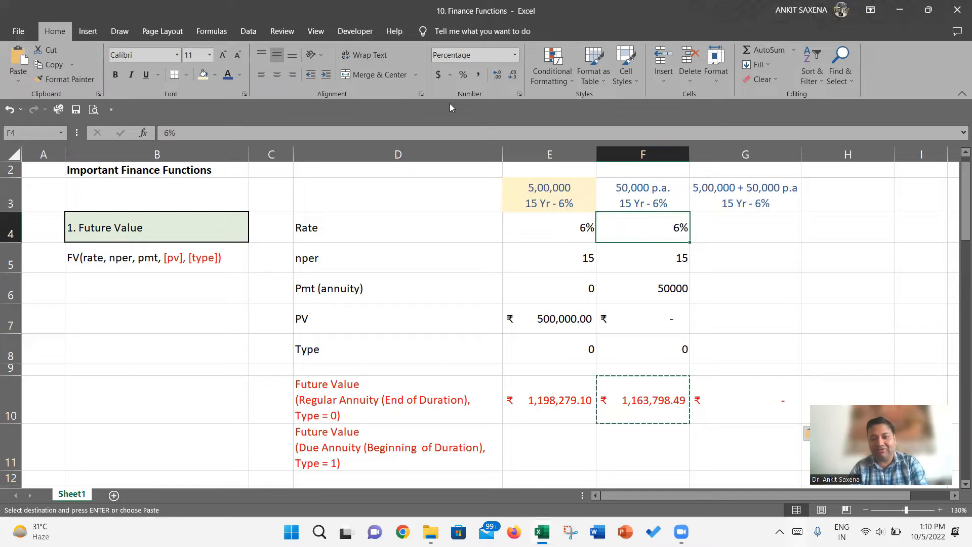
{"action": "key", "text": "shift+Down"}
{"action": "key", "text": "shift+Down"}
{"action": "key", "text": "shift+Down"}
{"action": "key", "text": "shift+Down"}
{"action": "key", "text": "ctrl+c"}
{"action": "key", "text": "Right"}
{"action": "key", "text": "ctrl+v"}
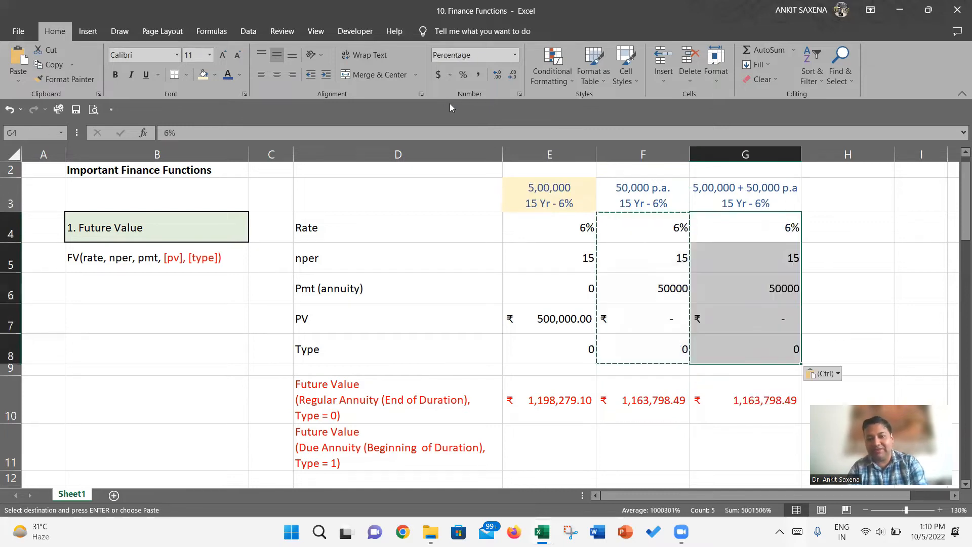
- Set the PV in G7 to 500000
{"action": "key", "text": "Down"}
{"action": "key", "text": "Down"}
{"action": "key", "text": "Down"}
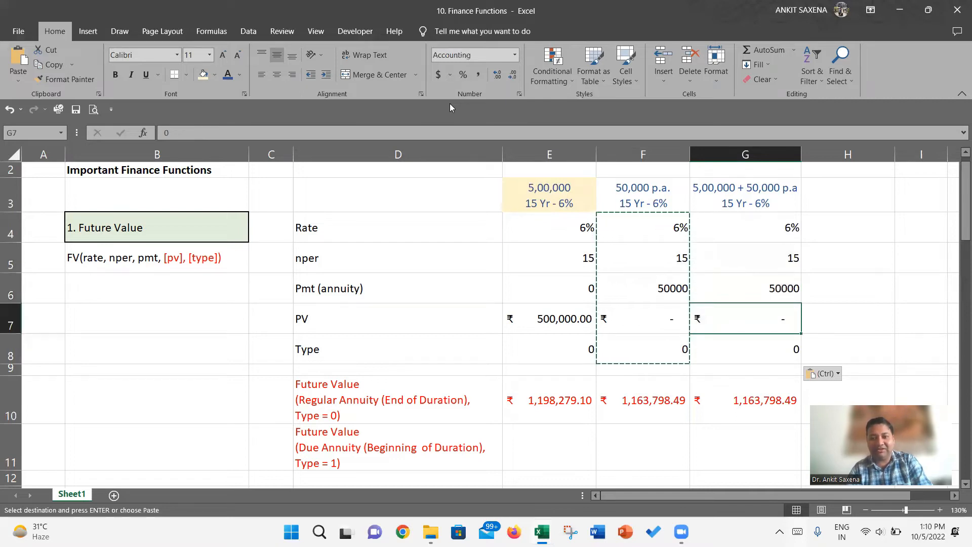
{"action": "type", "text": "5000000"}
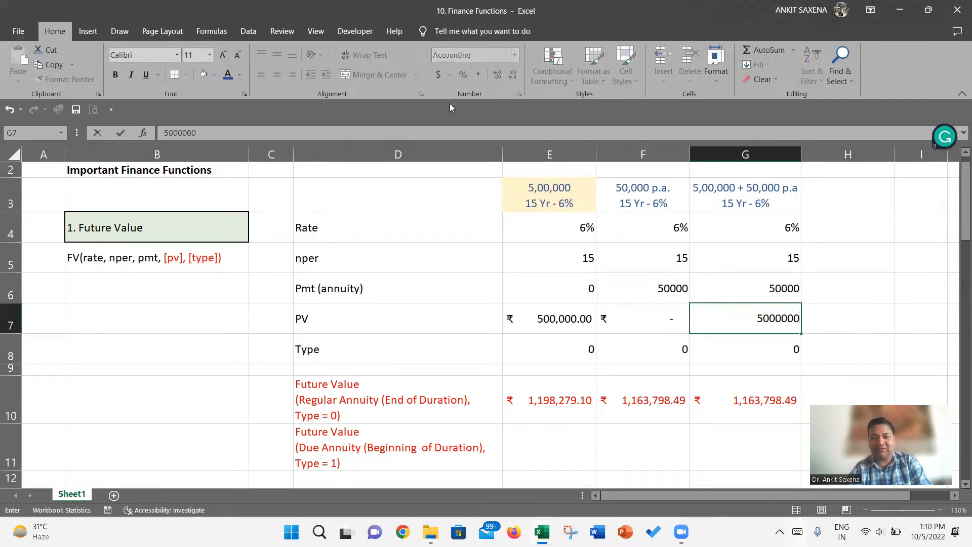
{"action": "key", "text": "BackSpace"}
{"action": "key", "text": "Return"}
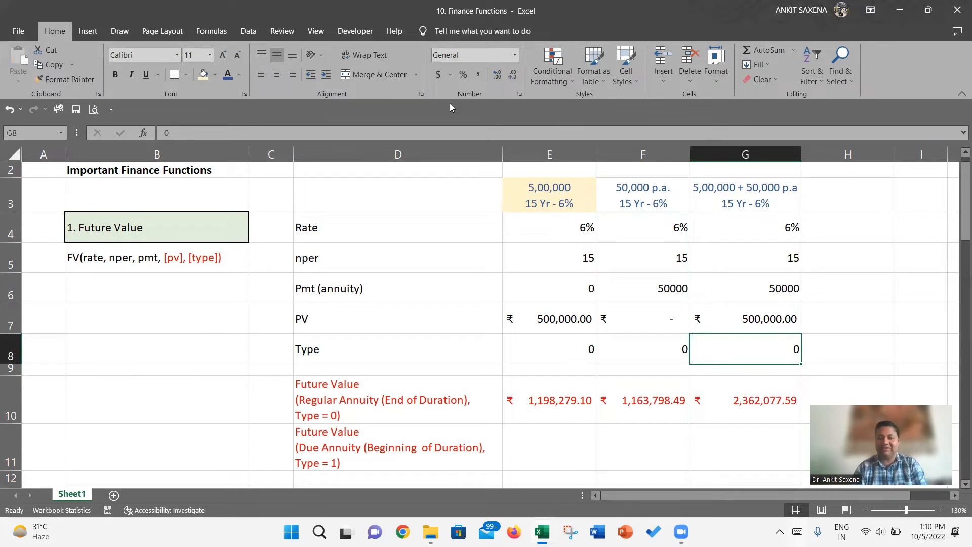
- Compare the sum of the future values in E10:F10 with the combined future value in G10
{"action": "key", "text": "Down"}
{"action": "key", "text": "Left"}
{"action": "key", "text": "Down"}
{"action": "key", "text": "shift+Left"}
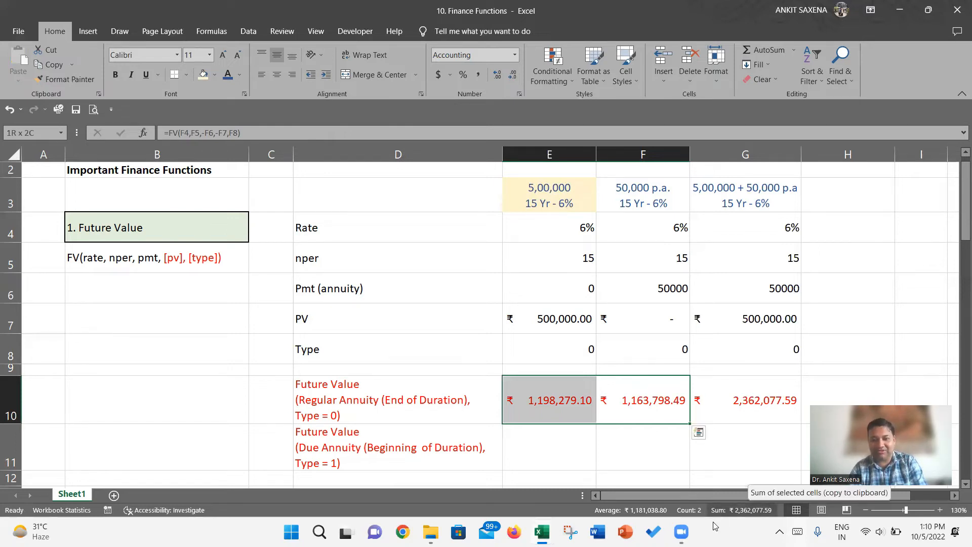
{"action": "left_click", "coordinate": [785, 410]}
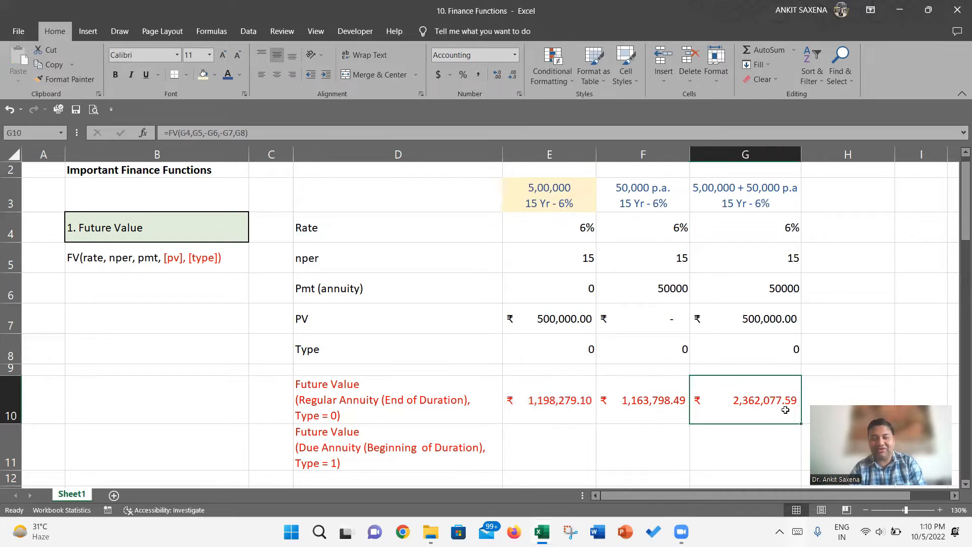
- Review the cell references in the FV formula in G10
{"action": "double_click", "coordinate": [785, 410]}
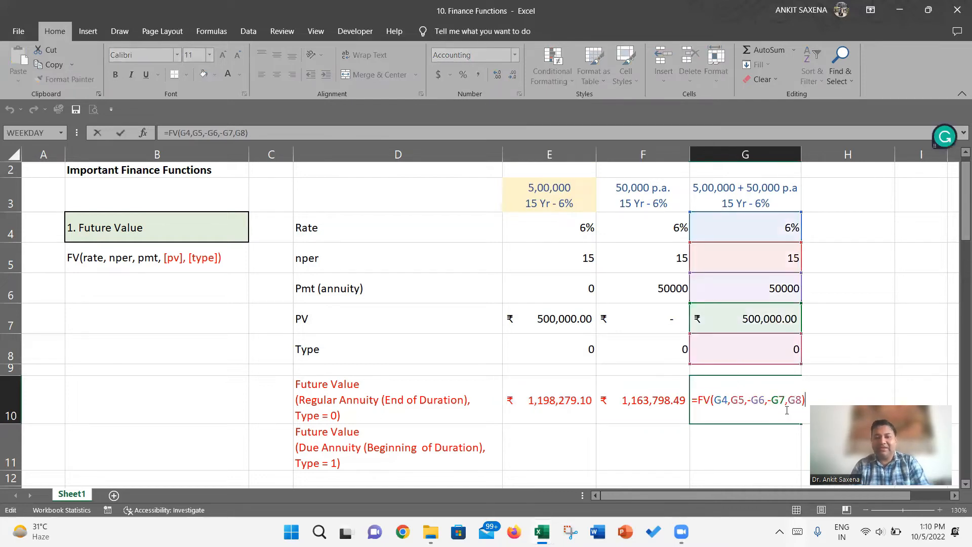
{"action": "key", "text": "Return"}
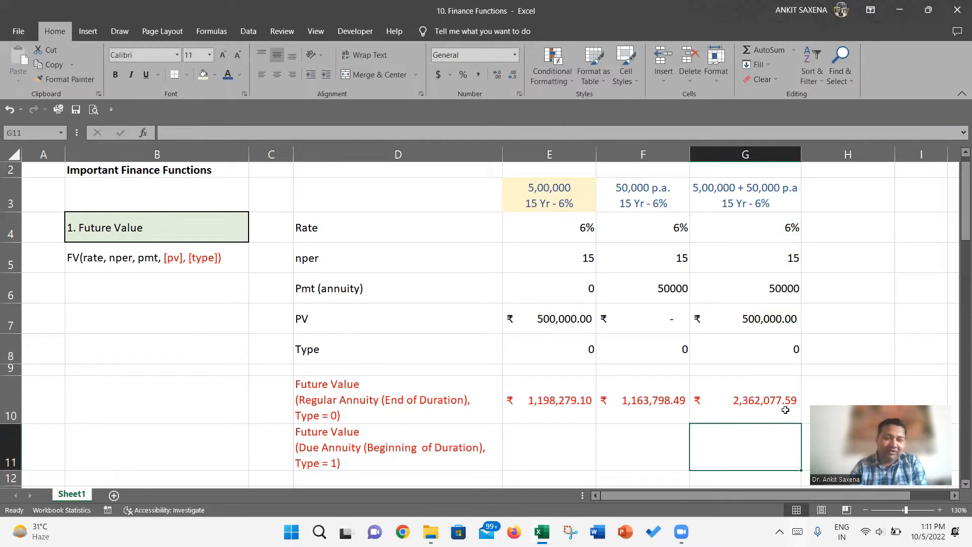
- Begin an FV formula in E11 for the due annuity, with E4 as the rate
{"action": "key", "text": "Left"}
{"action": "key", "text": "Left"}
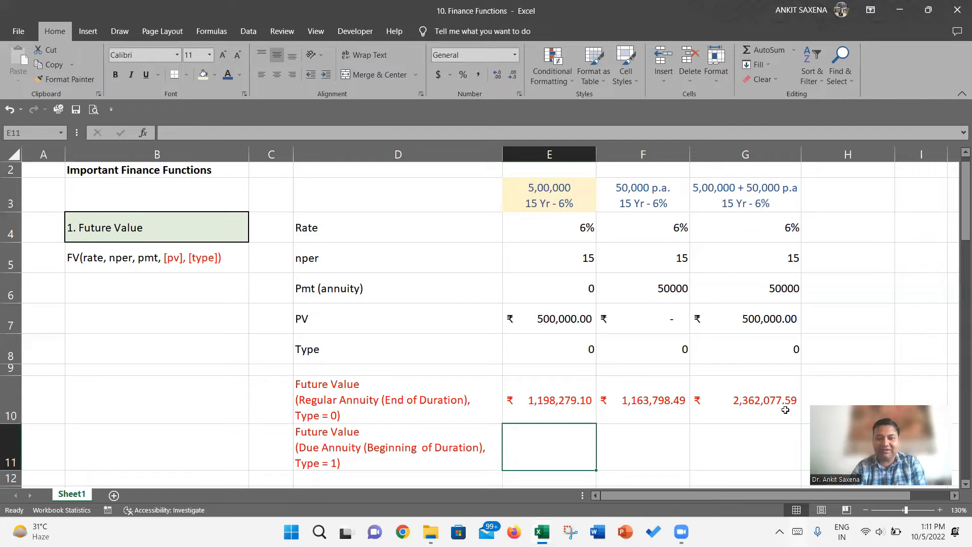
{"action": "type", "text": "=fv"}
{"action": "key", "text": "Tab"}
{"action": "key", "text": "Up"}
{"action": "key", "text": "Up"}
{"action": "key", "text": "Up"}
{"action": "key", "text": "Up"}
{"action": "key", "text": "Up"}
{"action": "key", "text": "Up"}
{"action": "key", "text": "Up"}
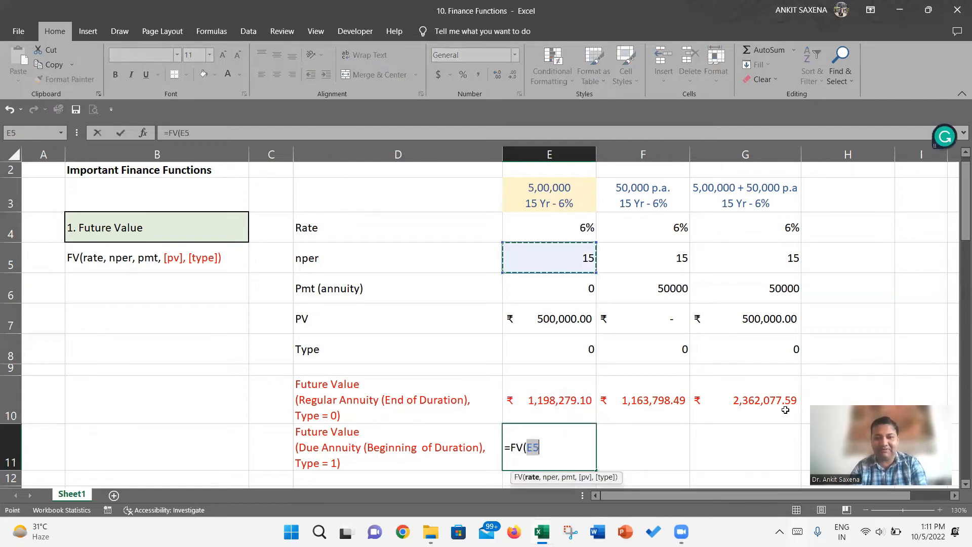
{"action": "type", "text": ","}
{"action": "key", "text": "Up"}
{"action": "key", "text": "Up"}
{"action": "key", "text": "Up"}
{"action": "key", "text": "Up"}
{"action": "key", "text": "Up"}
{"action": "key", "text": "Up"}
{"action": "key", "text": "Up"}
{"action": "type", "text": ",-"}
{"action": "key", "text": "Up"}
{"action": "key", "text": "Up"}
{"action": "key", "text": "Up"}
{"action": "key", "text": "Up"}
{"action": "key", "text": "Up"}
{"action": "key", "text": "Up"}
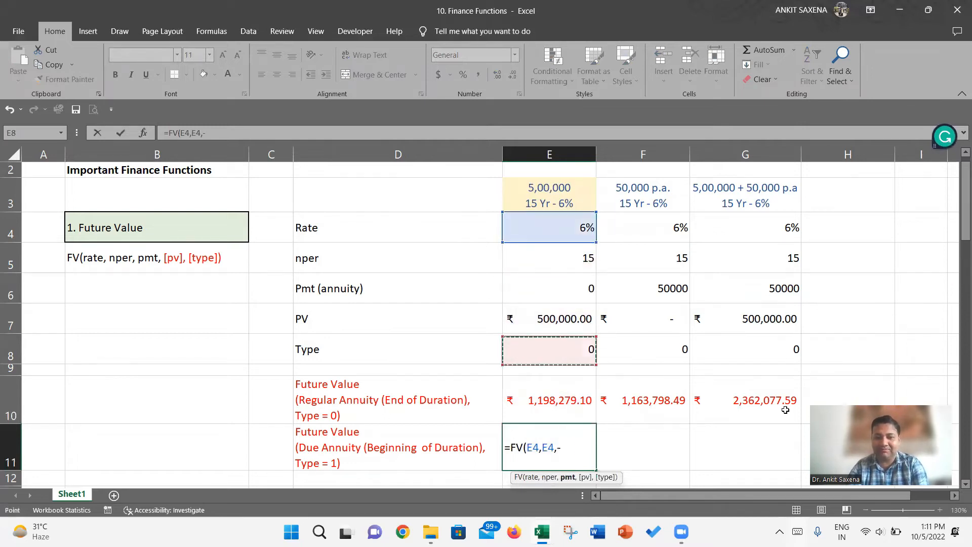
{"action": "key", "text": "BackSpace"}
{"action": "key", "text": "BackSpace"}
{"action": "key", "text": "BackSpace"}
{"action": "key", "text": "BackSpace"}
{"action": "key", "text": "BackSpace"}
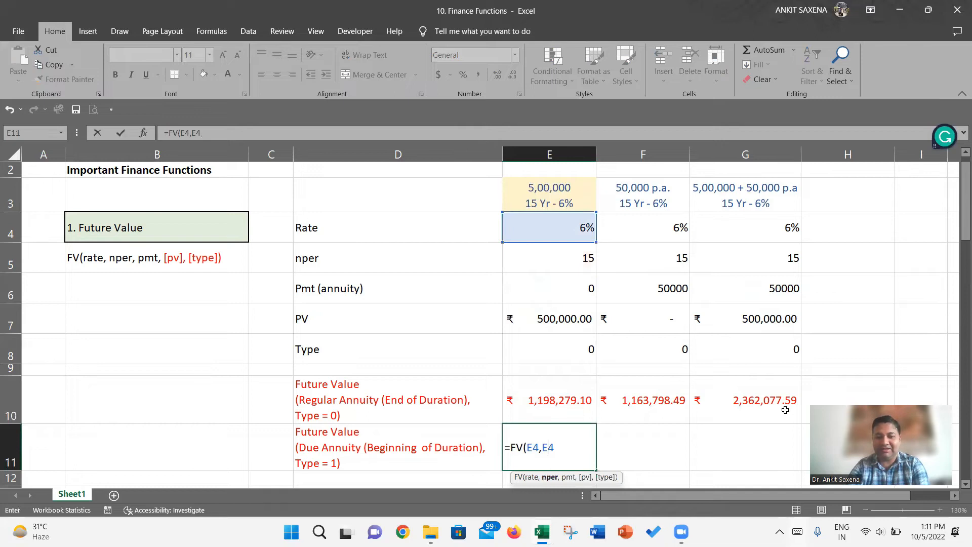
{"action": "key", "text": "BackSpace"}
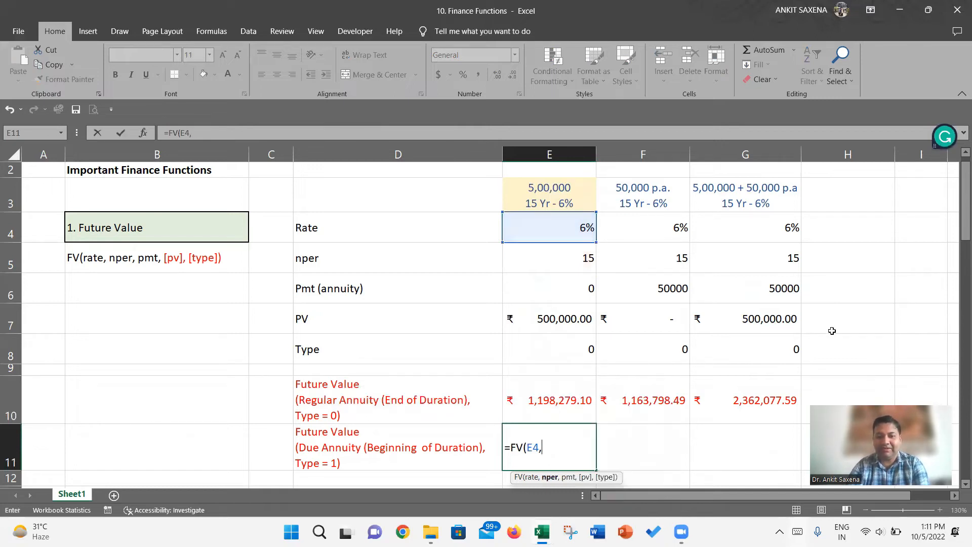
- Complete the FV formula in E11 with nper E5, payment -E6, present value -E7 and type 1
{"action": "left_click", "coordinate": [566, 259]}
{"action": "type", "text": ","}
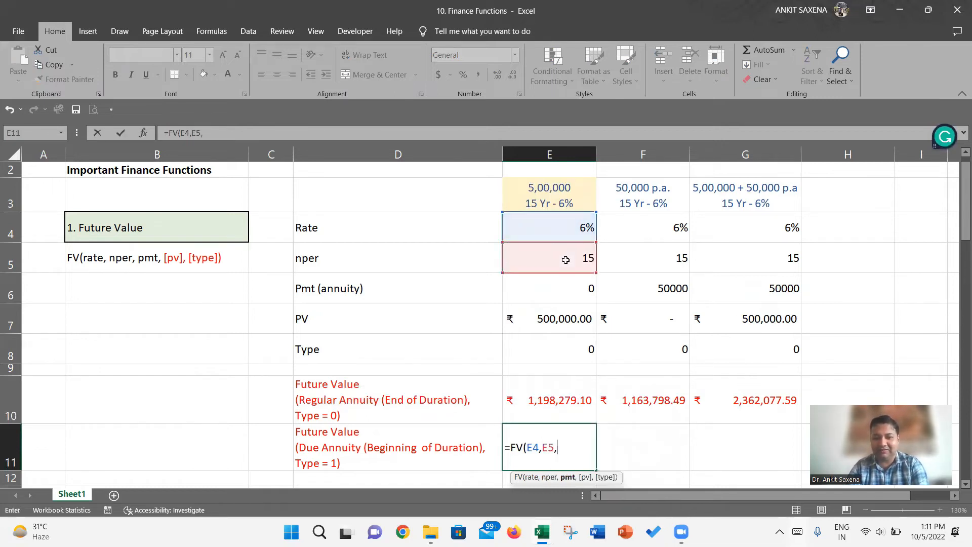
{"action": "type", "text": "-"}
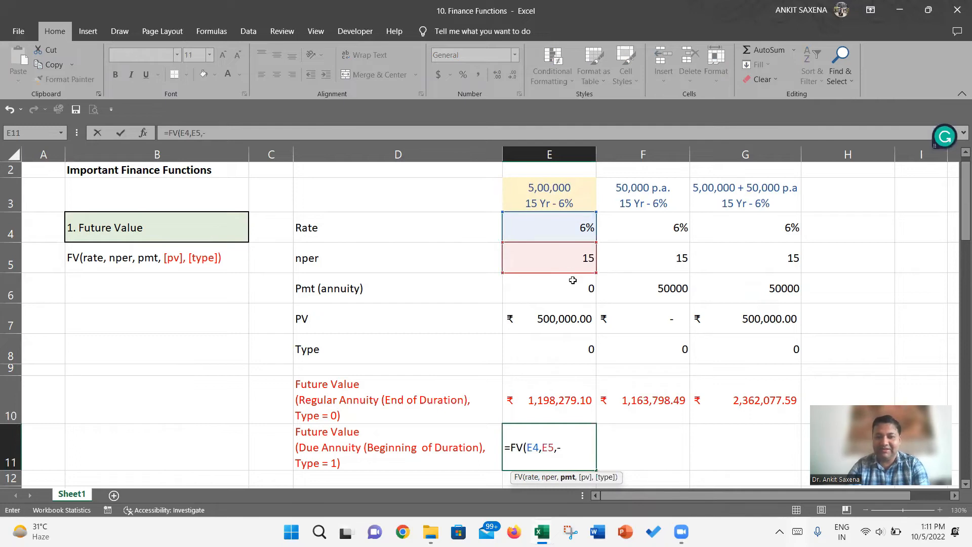
{"action": "left_click", "coordinate": [573, 281]}
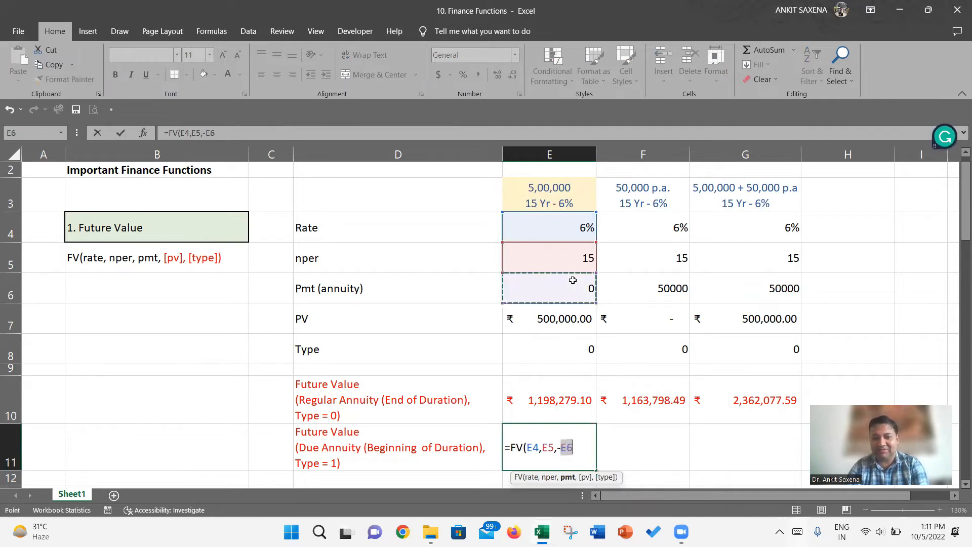
{"action": "type", "text": ","}
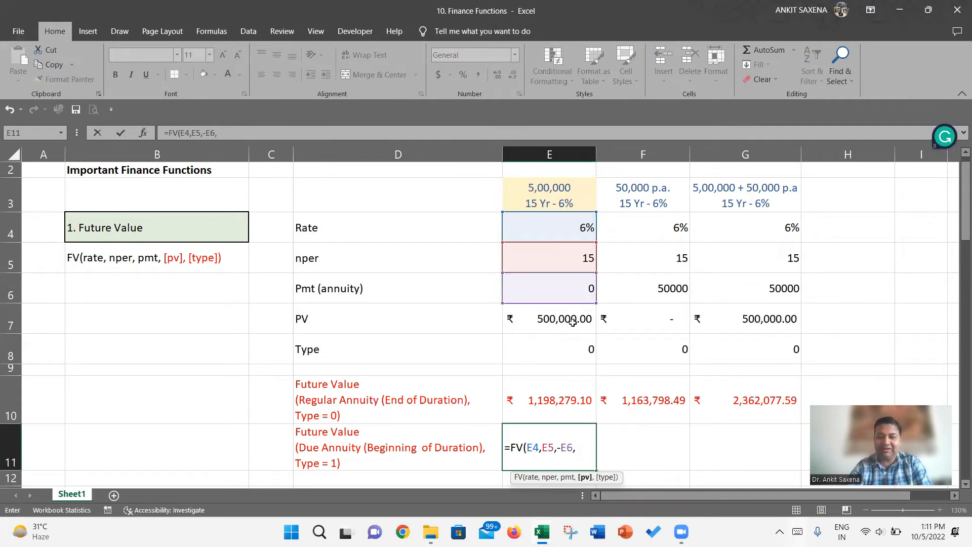
{"action": "type", "text": "-"}
{"action": "left_click", "coordinate": [573, 322]}
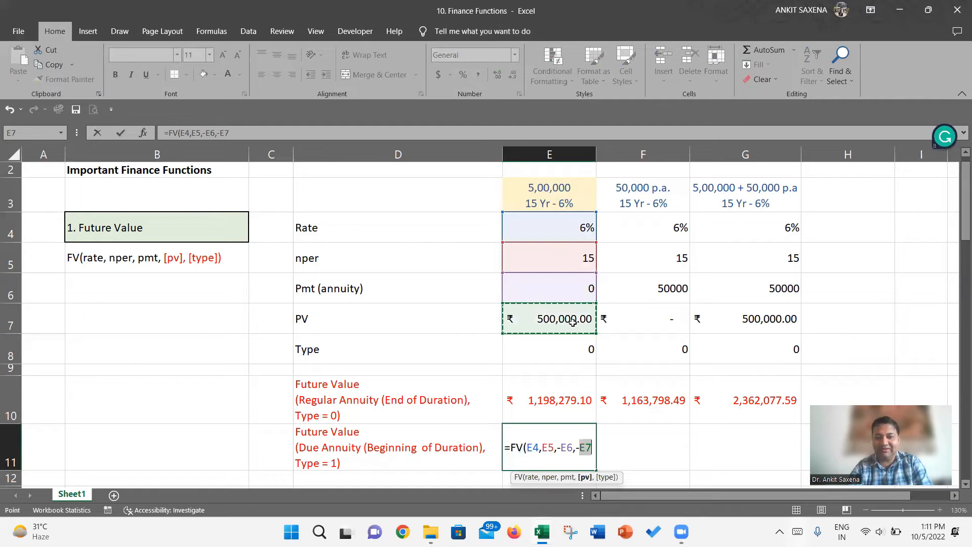
{"action": "type", "text": ","}
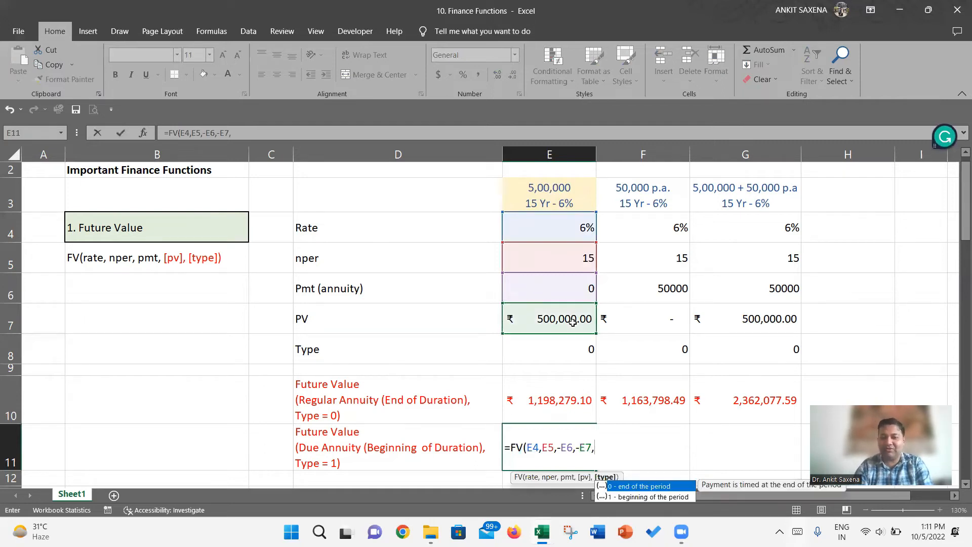
{"action": "type", "text": "1"}
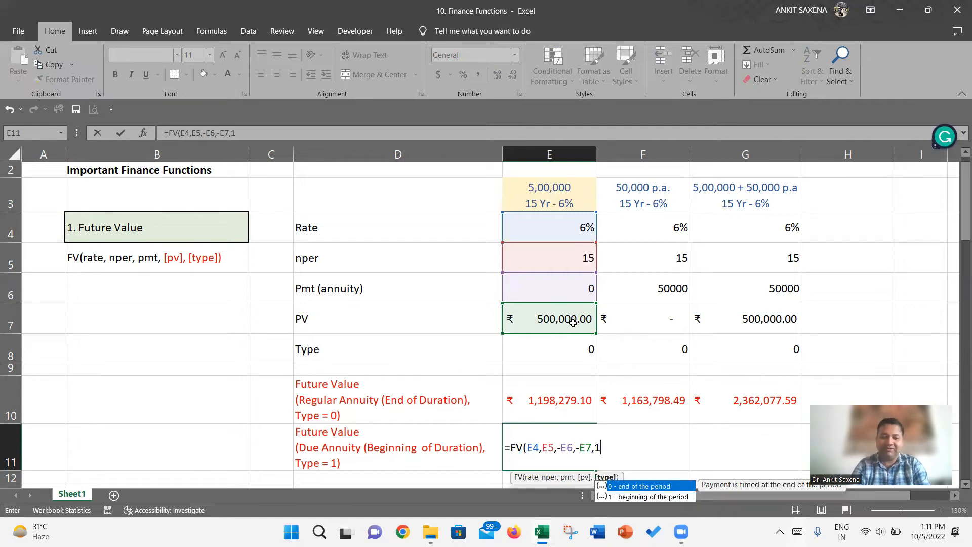
{"action": "type", "text": ")"}
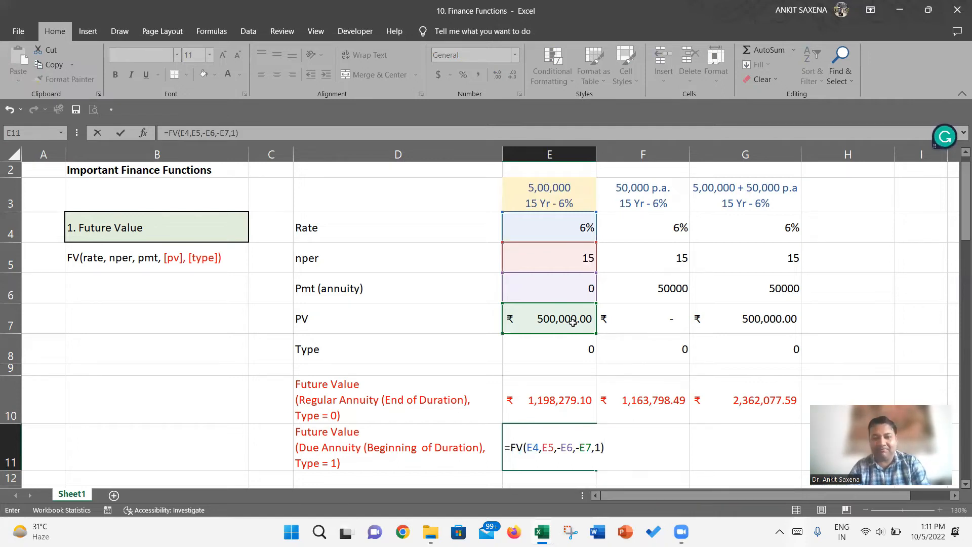
{"action": "key", "text": "Return"}
- Copy the due-annuity FV formula from E11 into F11 and G11
{"action": "key", "text": "Up"}
{"action": "key", "text": "ctrl+c"}
{"action": "key", "text": "Right"}
{"action": "key", "text": "ctrl+v"}
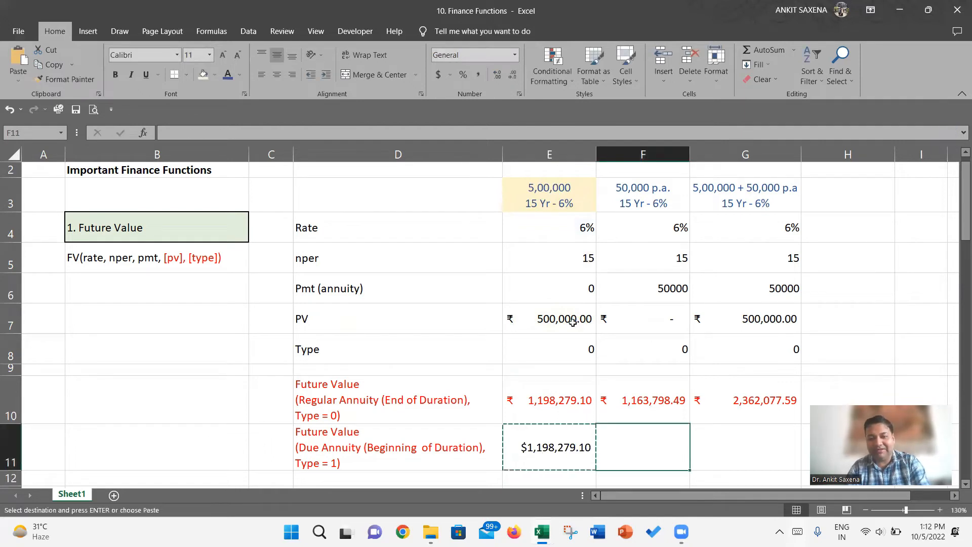
{"action": "key", "text": "Right"}
{"action": "key", "text": "ctrl+v"}
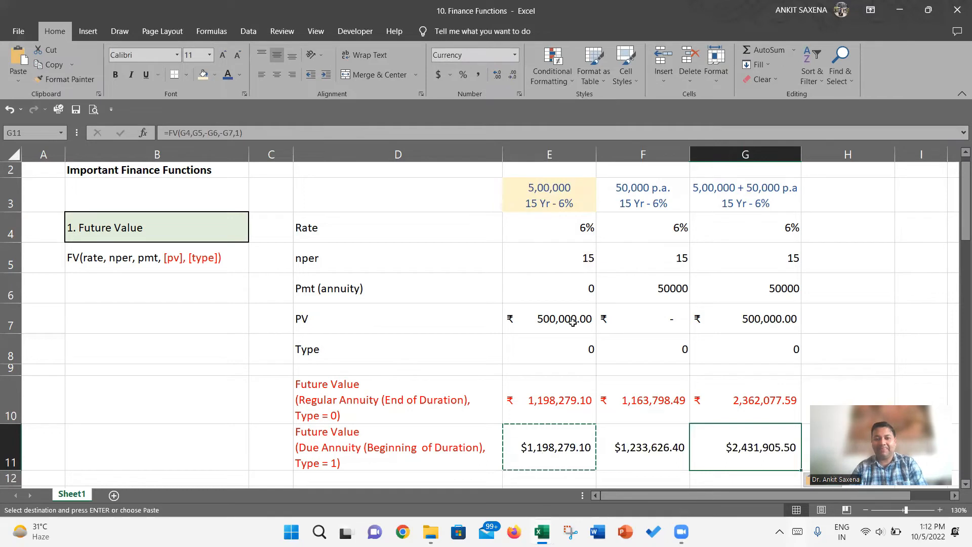
- Compare the sum of the due-annuity future values in E11:F11 with the combined value in G11
{"action": "key", "text": "Left"}
{"action": "key", "text": "Left"}
{"action": "key", "text": "shift+Right"}
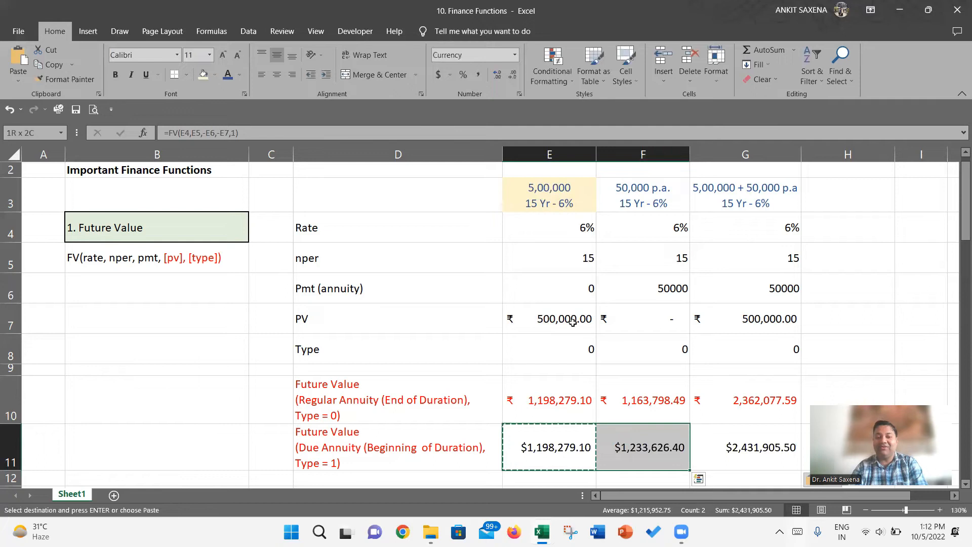
- Calculate in E12 the difference between the lump sum's future values in E10 and E11
{"action": "key", "text": "Down"}
{"action": "type", "text": "="}
{"action": "key", "text": "Up"}
{"action": "key", "text": "Up"}
{"action": "type", "text": "+"}
- Calculate in F12 the difference between the due and regular annuity future values with =F11-F10
{"action": "key", "text": "Up"}
{"action": "key", "text": "Return"}
{"action": "key", "text": "Up"}
{"action": "key", "text": "Right"}
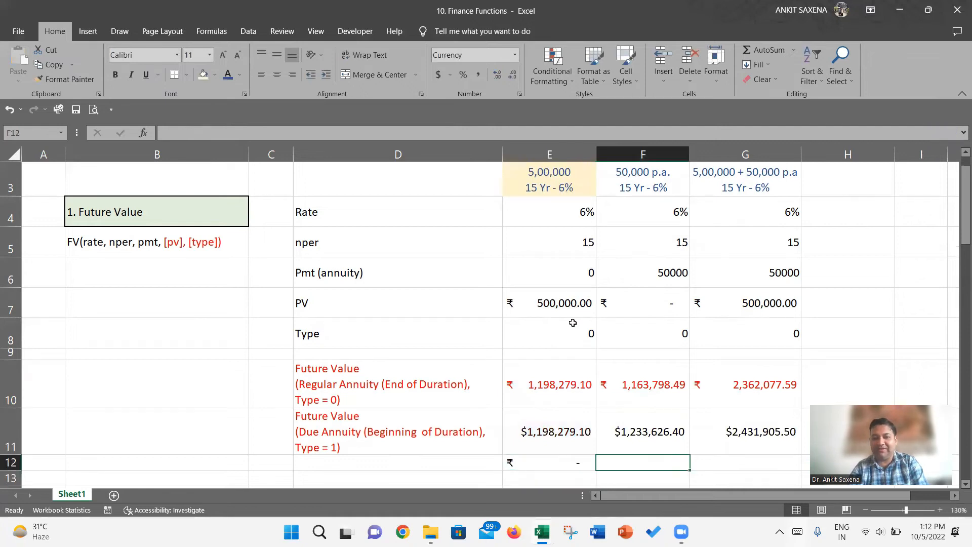
{"action": "type", "text": "="}
{"action": "key", "text": "Up"}
{"action": "key", "text": "Up"}
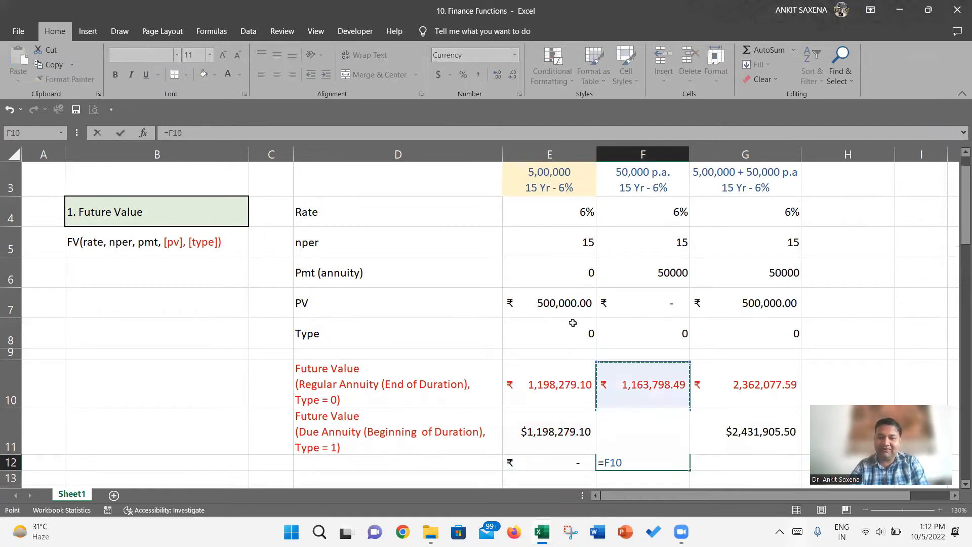
{"action": "key", "text": "Down"}
{"action": "type", "text": "-"}
{"action": "key", "text": "Up"}
{"action": "key", "text": "Up"}
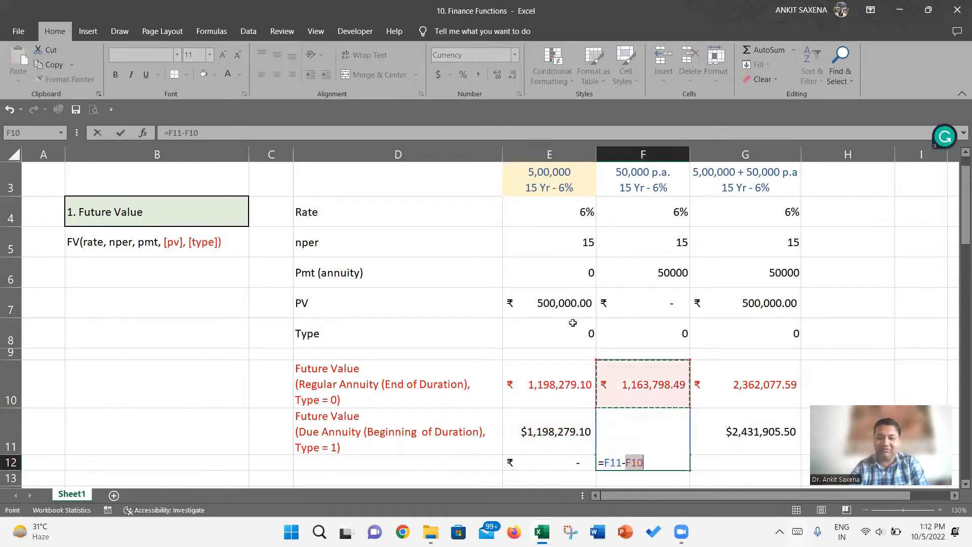
{"action": "key", "text": "Return"}
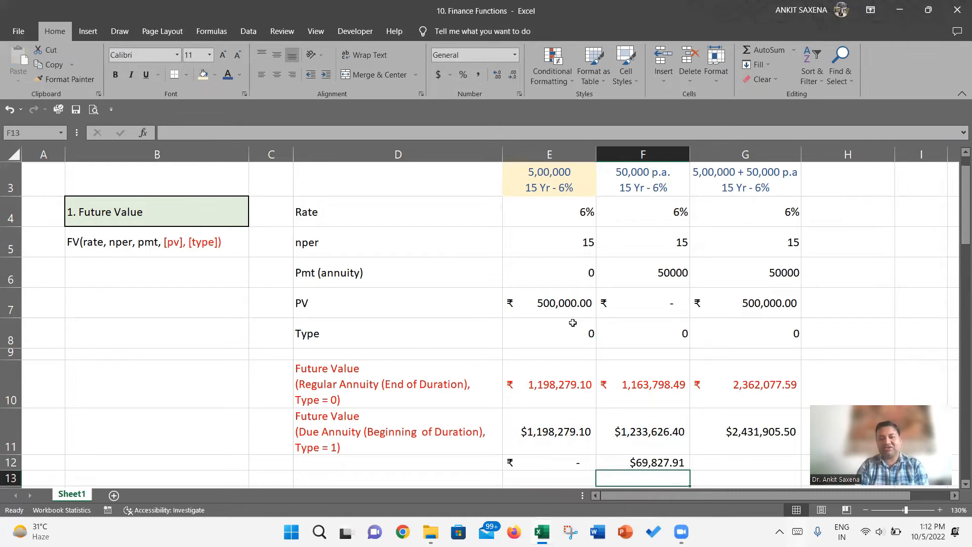
- Calculate in G12 the difference between the combined case's future values with =G11-G10
{"action": "key", "text": "Up"}
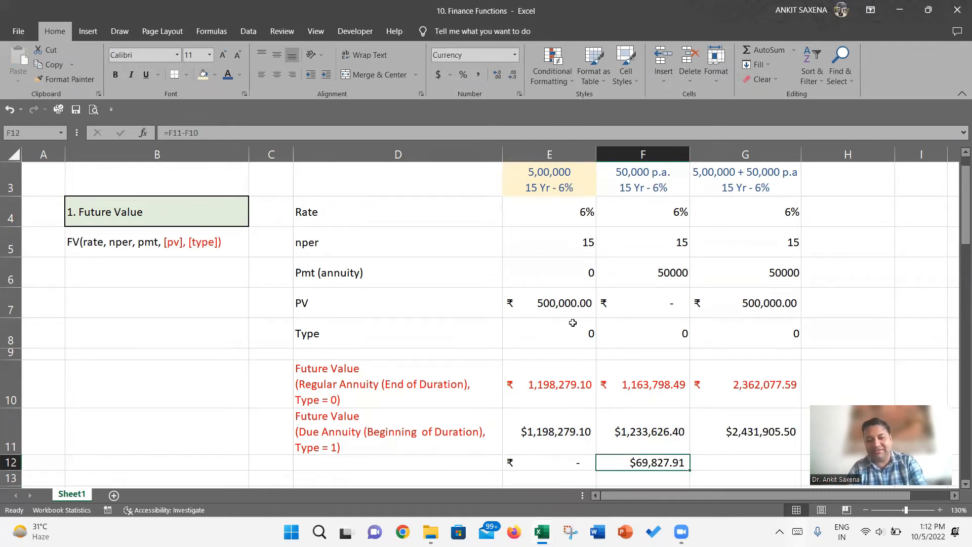
{"action": "key", "text": "Right"}
{"action": "type", "text": "="}
{"action": "key", "text": "Up"}
{"action": "type", "text": "-"}
{"action": "key", "text": "Up"}
{"action": "key", "text": "Up"}
{"action": "key", "text": "Return"}
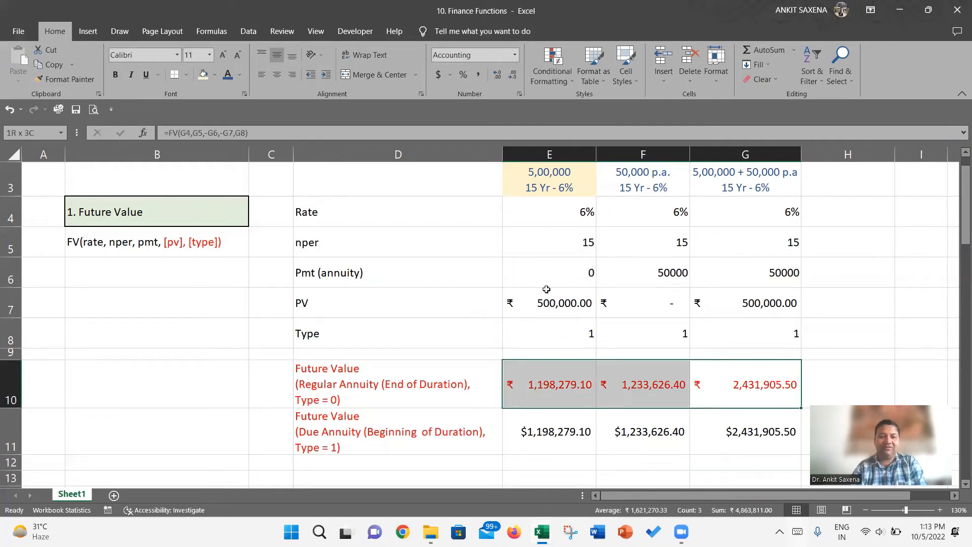
- Copy the heading from G3 into H3 and widen column H to fit it
{"action": "left_click", "coordinate": [407, 269]}
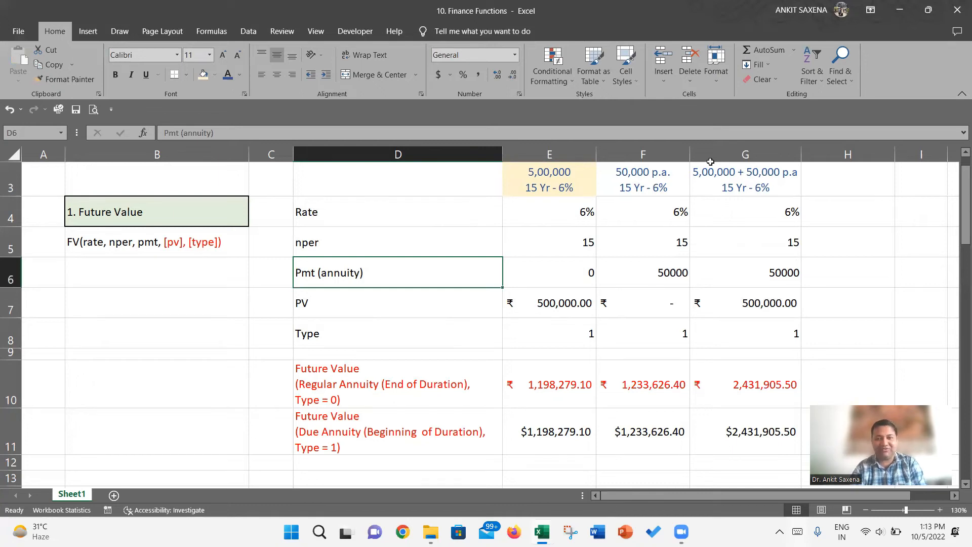
{"action": "left_click", "coordinate": [745, 184]}
{"action": "key", "text": "ctrl+c"}
{"action": "key", "text": "Right"}
{"action": "key", "text": "ctrl+v"}
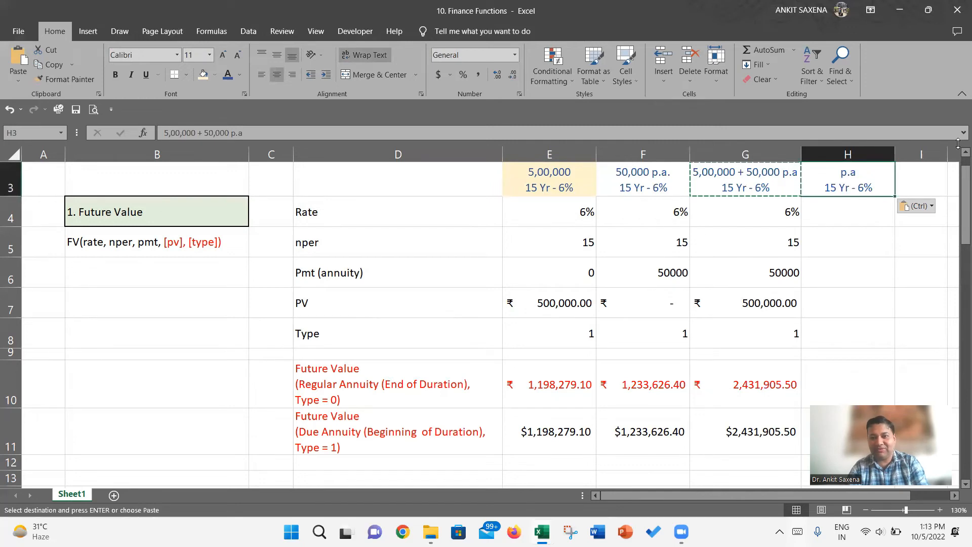
{"action": "left_click_drag", "start_coordinate": [895, 154], "coordinate": [930, 155]}
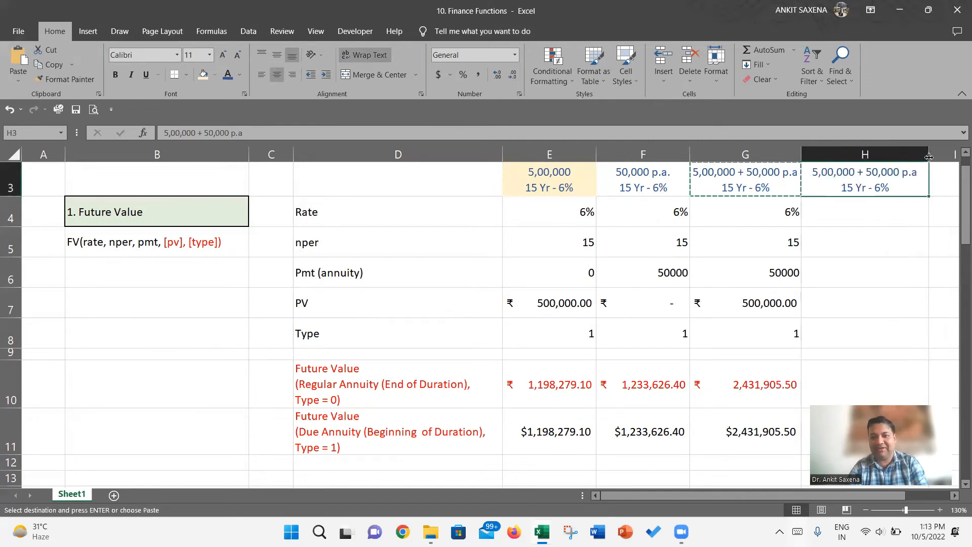
- Change the first line of the heading in H3 to "5,00,000 + 5,000 p.m"
{"action": "double_click", "coordinate": [890, 186]}
{"action": "key", "text": "BackSpace"}
{"action": "key", "text": "Delete"}
{"action": "type", "text": "m"}
{"action": "key", "text": "Return"}
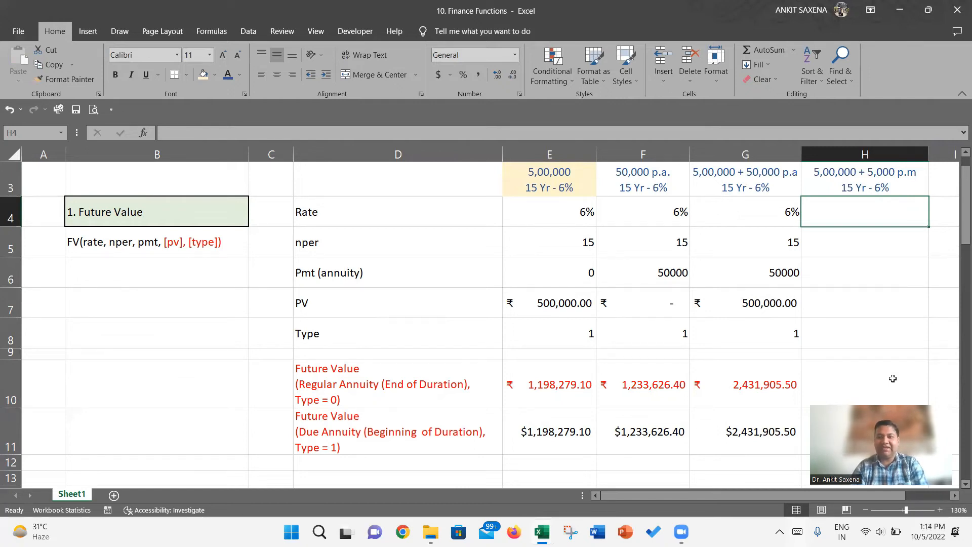
- Enter the labels "FV of Lumpsum" in I10 and "FV of Annuity" in I11
{"action": "scroll", "coordinate": [893, 379], "scroll_direction": "down", "scroll_amount": 2}
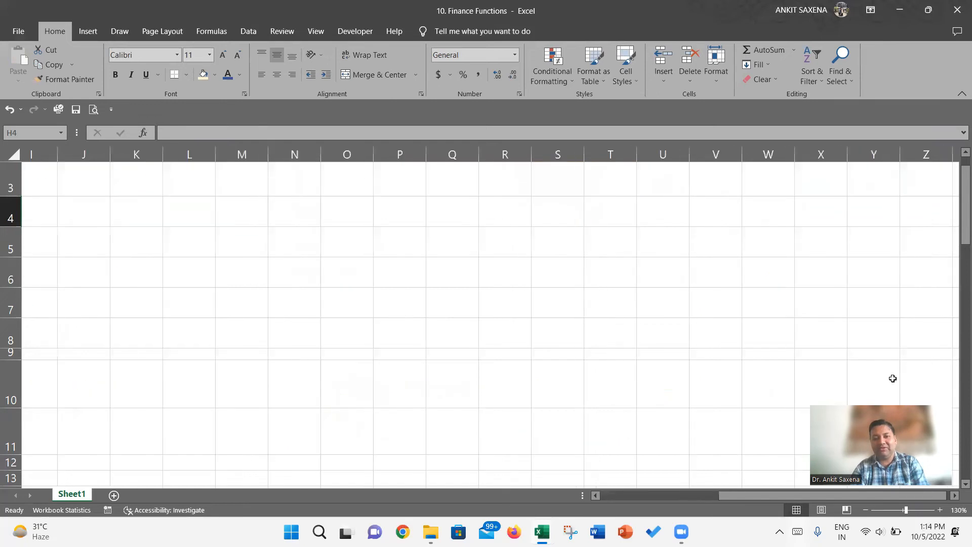
{"action": "scroll", "coordinate": [893, 378], "scroll_direction": "down", "scroll_amount": 1}
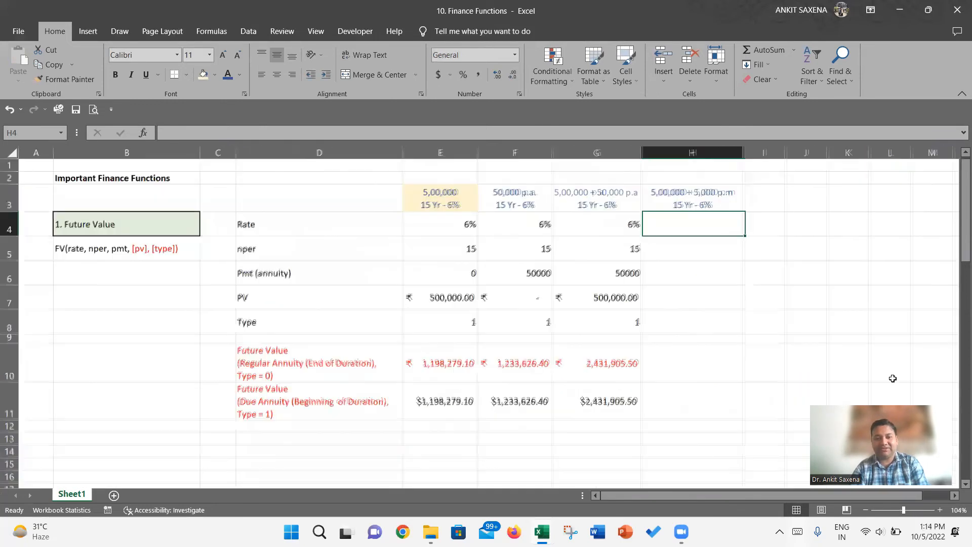
{"action": "left_click", "coordinate": [766, 349]}
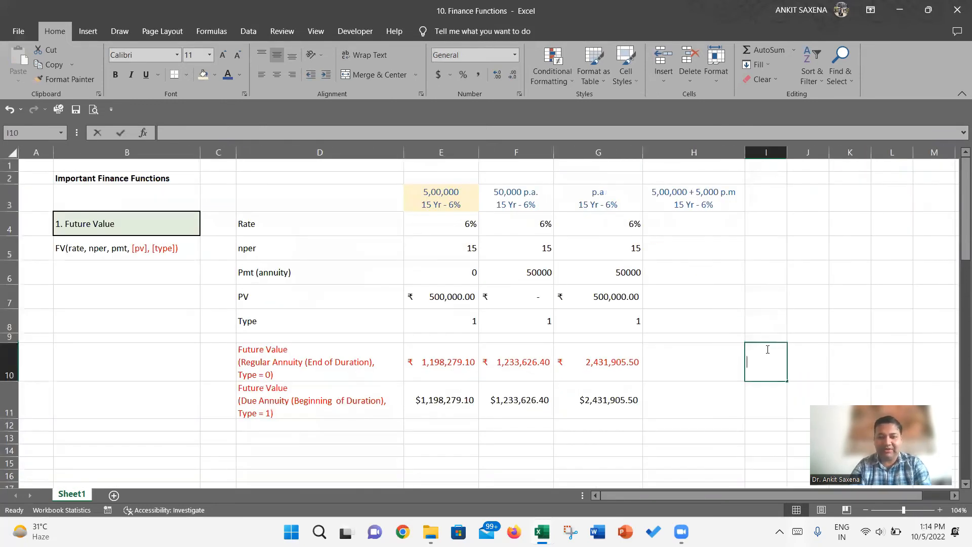
{"action": "type", "text": "FV of Lumpsi"}
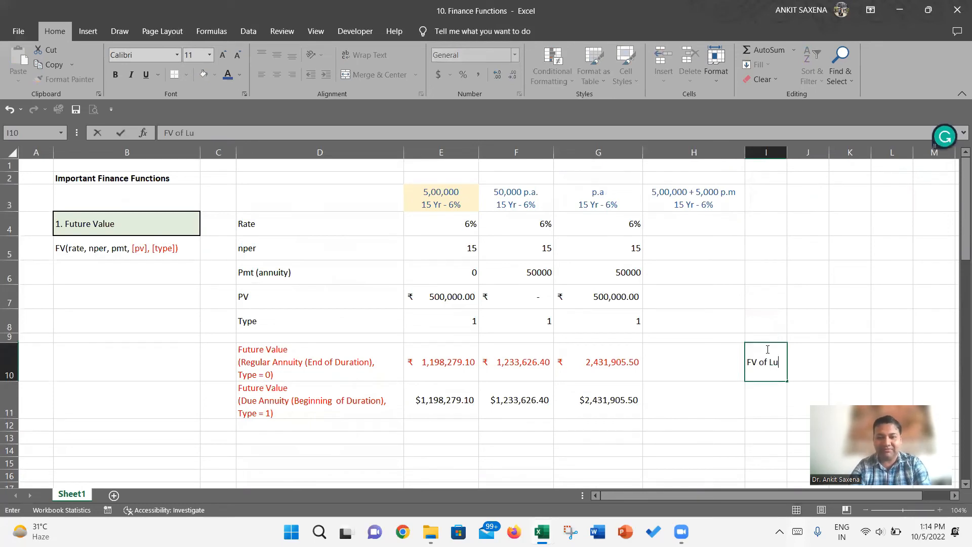
{"action": "key", "text": "BackSpace"}
{"action": "type", "text": "umpsu"}
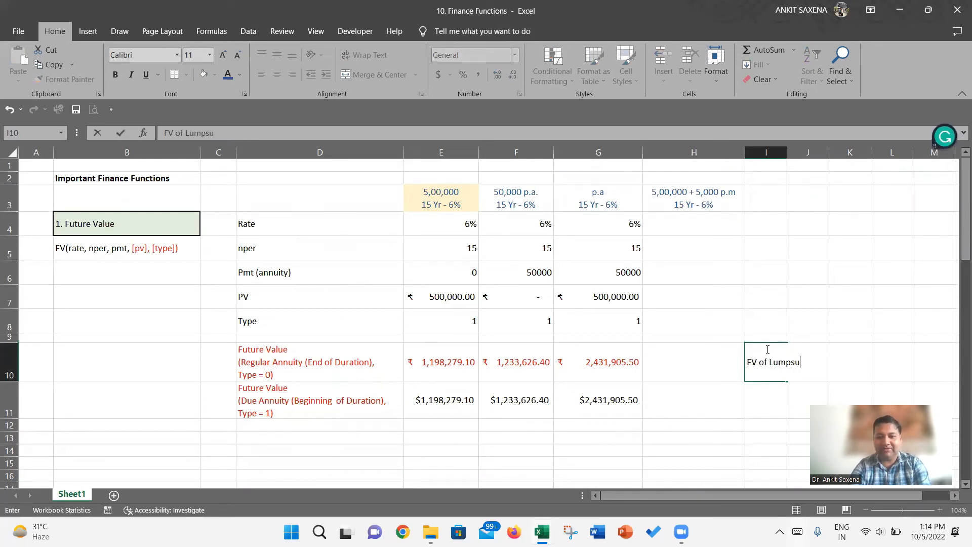
{"action": "key", "text": "Return"}
{"action": "type", "text": "FV "}
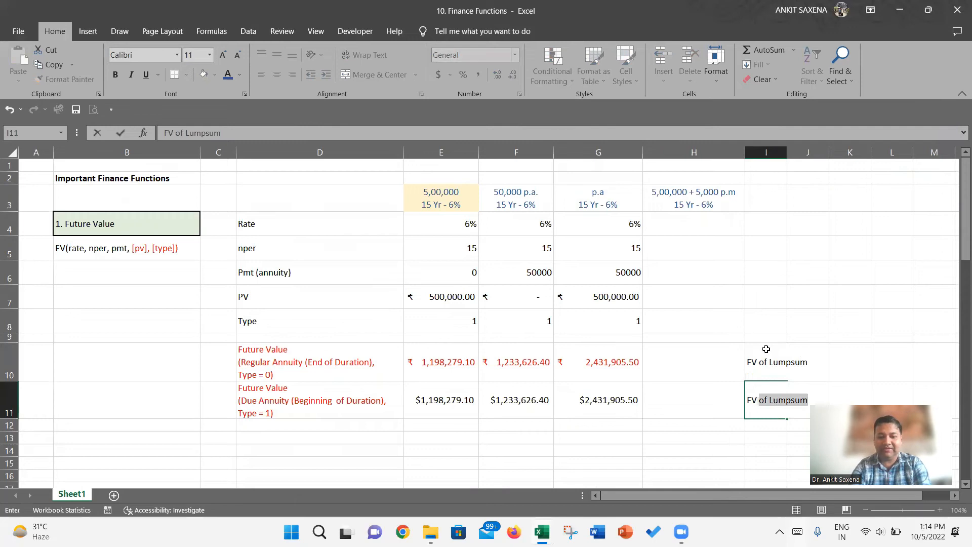
{"action": "type", "text": "of Annuity"}
{"action": "key", "text": "Return"}
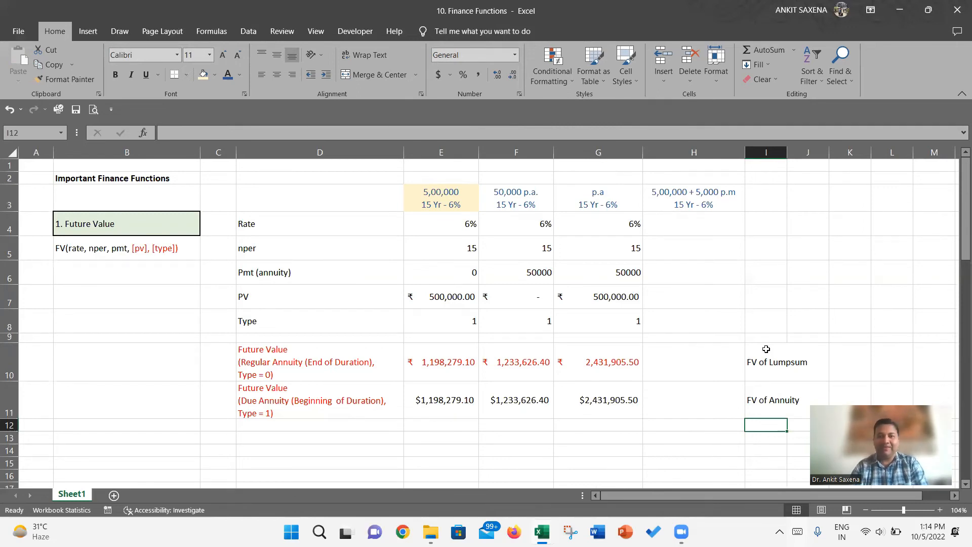
- Copy the rate, nper, Pmt, PV and Type values from G4:G8 into H4:H8
{"action": "left_click", "coordinate": [593, 242]}
{"action": "left_click", "coordinate": [593, 234]}
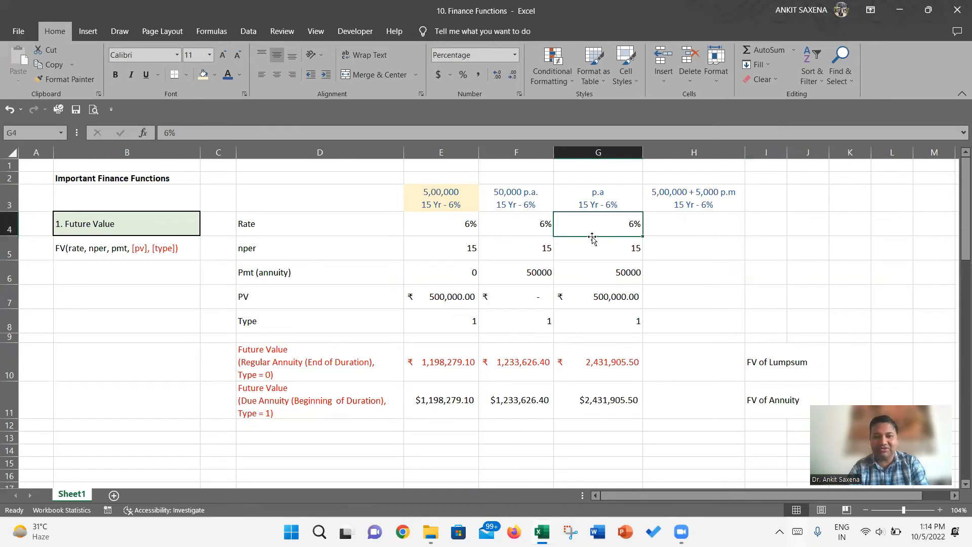
{"action": "key", "text": "shift+Down"}
{"action": "key", "text": "shift+Down"}
{"action": "key", "text": "shift+Down"}
{"action": "key", "text": "shift+Down"}
{"action": "key", "text": "ctrl+c"}
{"action": "key", "text": "Right"}
{"action": "key", "text": "ctrl+v"}
- Set the Type in H8 to 0 for the 5,00,000 + 5,000 p.m case
{"action": "key", "text": "Down"}
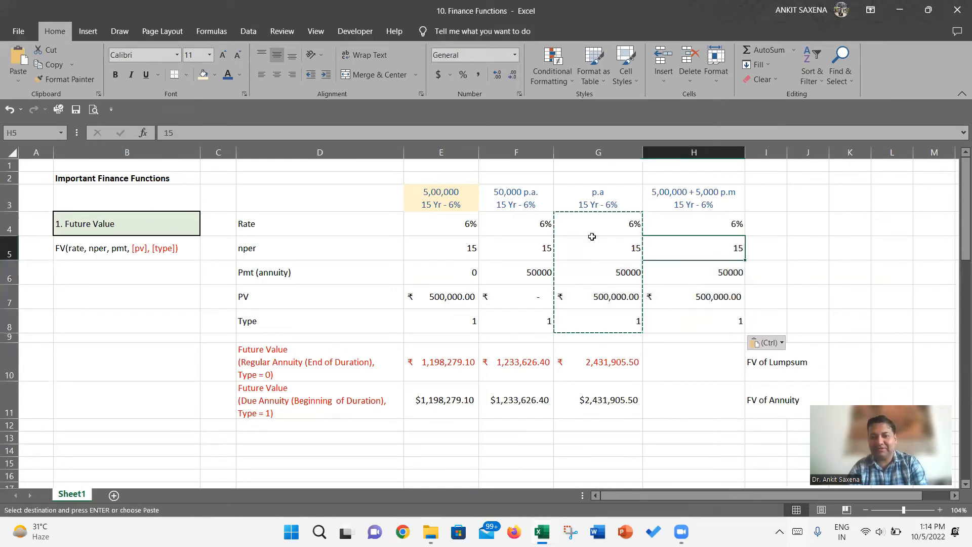
{"action": "key", "text": "Down"}
{"action": "key", "text": "Down"}
{"action": "key", "text": "Down"}
{"action": "type", "text": "0"}
{"action": "key", "text": "Return"}
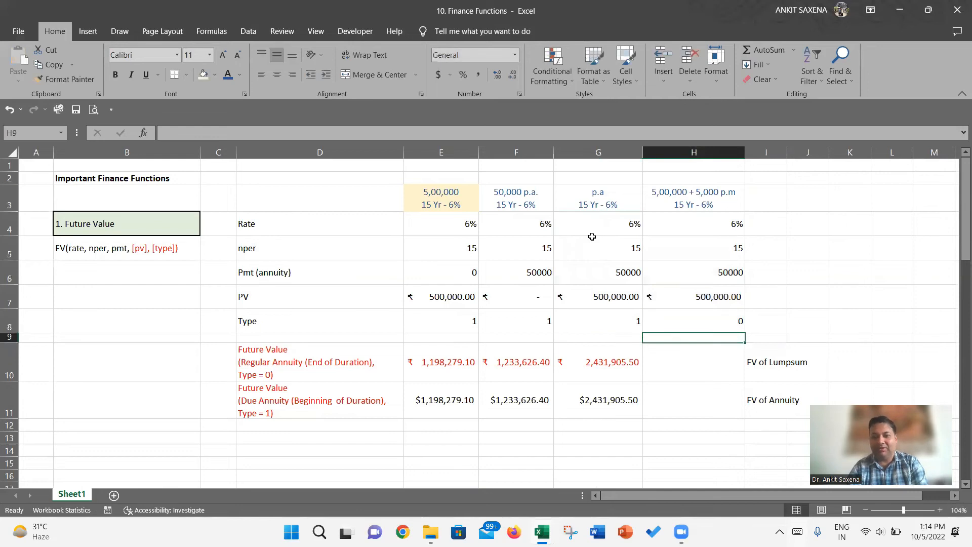
- Set the Type of the other three cases in E8:G8 to 0 in one entry
{"action": "key", "text": "Up"}
{"action": "key", "text": "Left"}
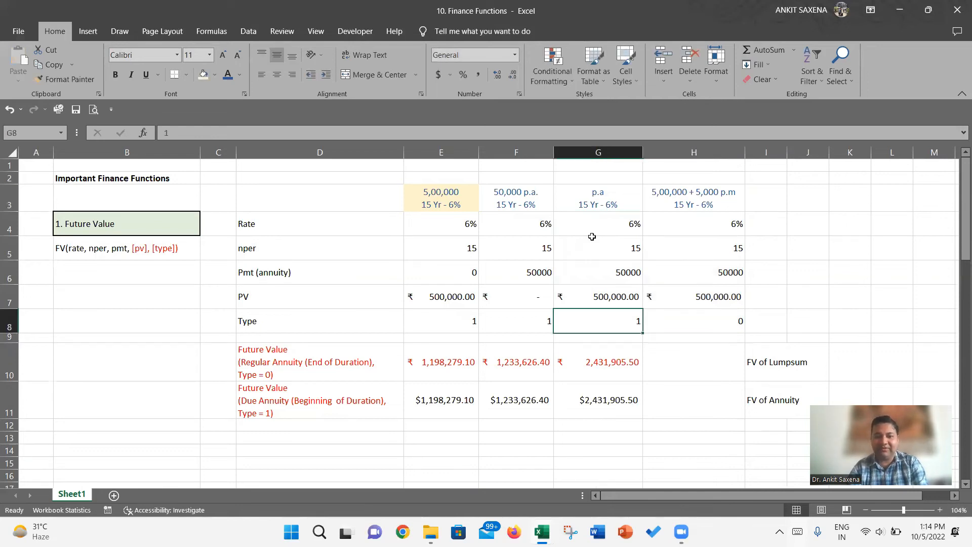
{"action": "key", "text": "shift+Left"}
{"action": "key", "text": "shift+Left"}
{"action": "type", "text": "0"}
{"action": "key", "text": "ctrl+Return"}
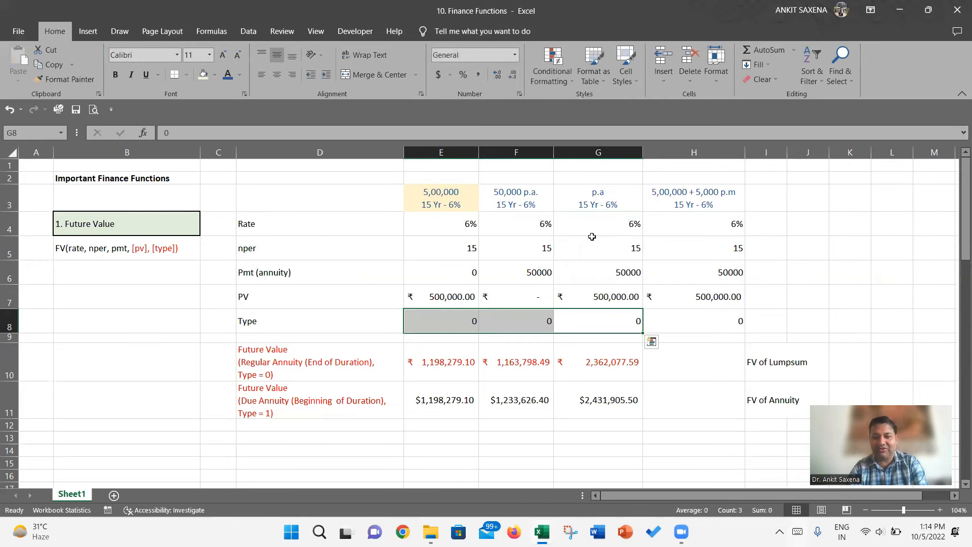
- Calculate the future value of the lump sum in H10 with =FV(H4,H5,0,-H7)
{"action": "key", "text": "Right"}
{"action": "key", "text": "Down"}
{"action": "key", "text": "Down"}
{"action": "type", "text": "="}
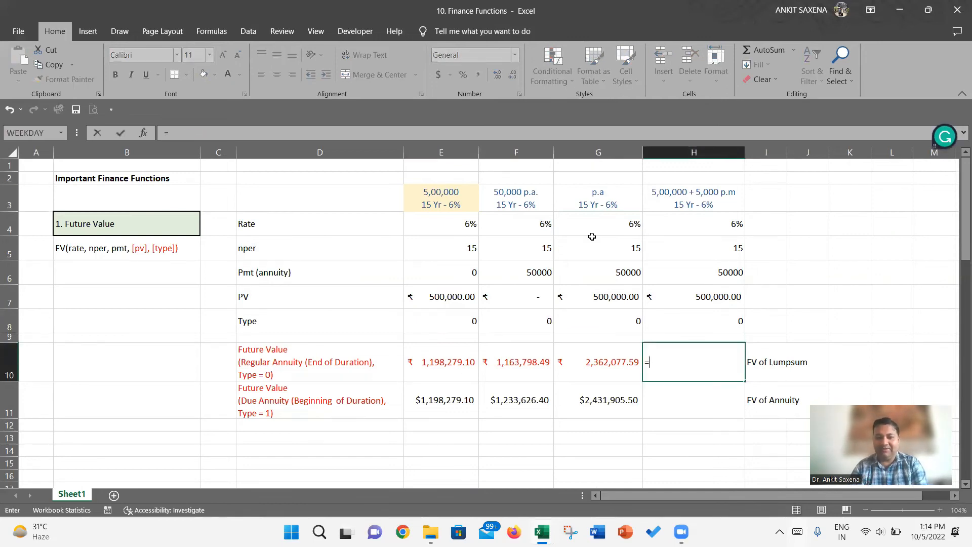
{"action": "type", "text": "FV("}
{"action": "key", "text": "Up"}
{"action": "key", "text": "Up"}
{"action": "key", "text": "Up"}
{"action": "key", "text": "Up"}
{"action": "key", "text": "Up"}
{"action": "key", "text": "Up"}
{"action": "type", "text": ","}
{"action": "key", "text": "Up"}
{"action": "key", "text": "Up"}
{"action": "key", "text": "Up"}
{"action": "key", "text": "Up"}
{"action": "key", "text": "Up"}
{"action": "type", "text": ","}
{"action": "key", "text": "BackSpace"}
{"action": "type", "text": "0"}
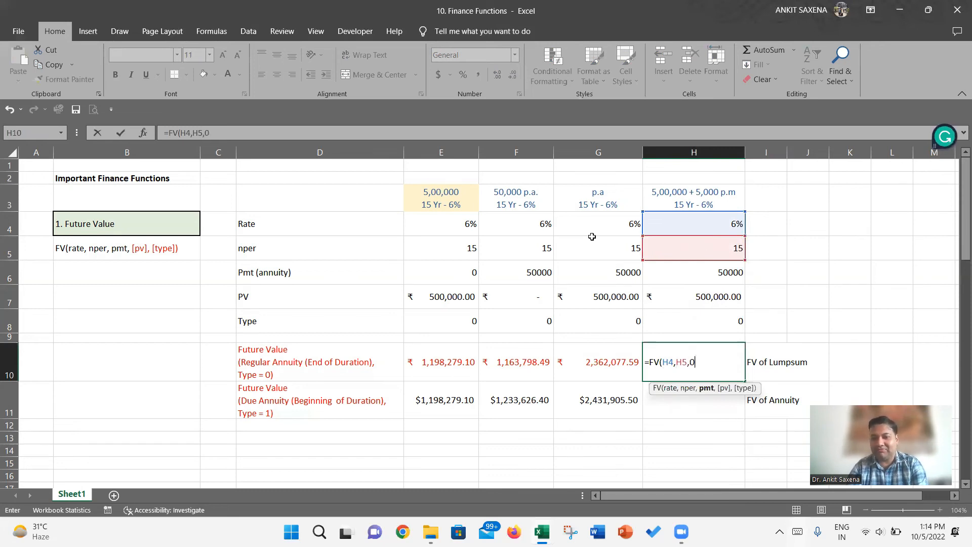
{"action": "type", "text": ","}
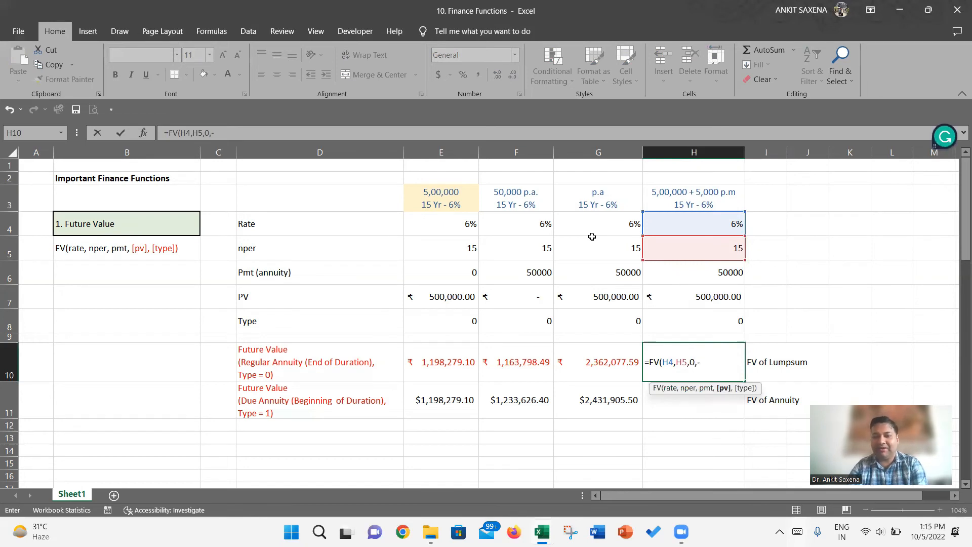
{"action": "key", "text": "Up"}
{"action": "key", "text": "Up"}
{"action": "key", "text": "Up"}
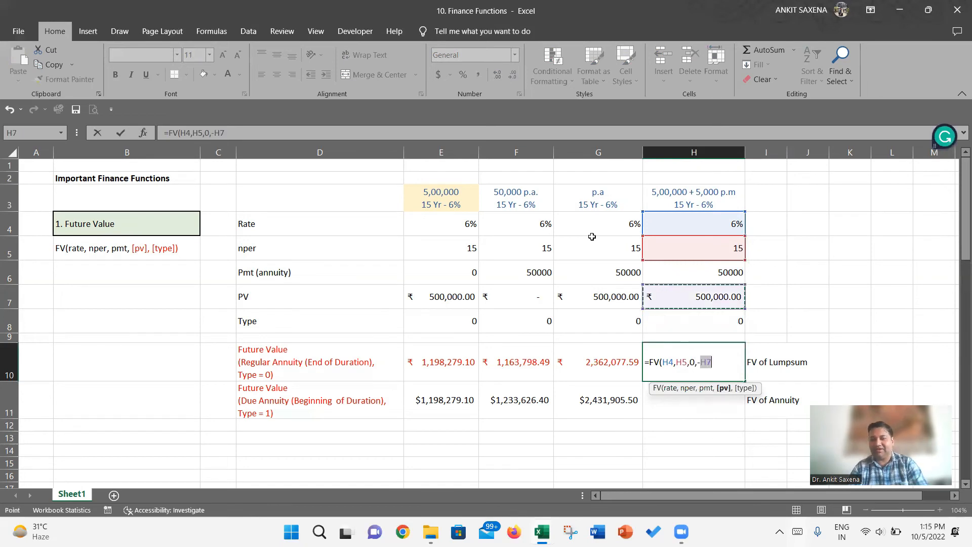
{"action": "type", "text": ","}
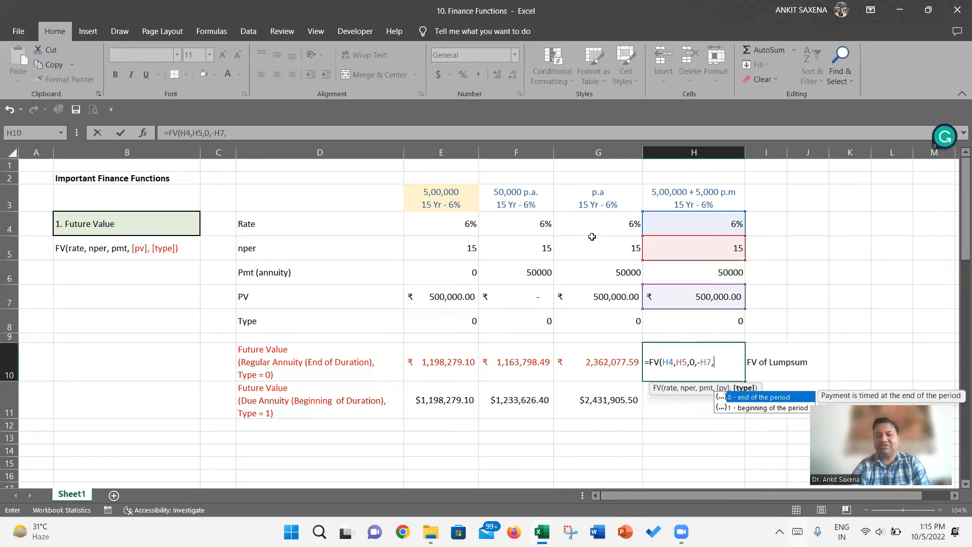
{"action": "key", "text": "BackSpace"}
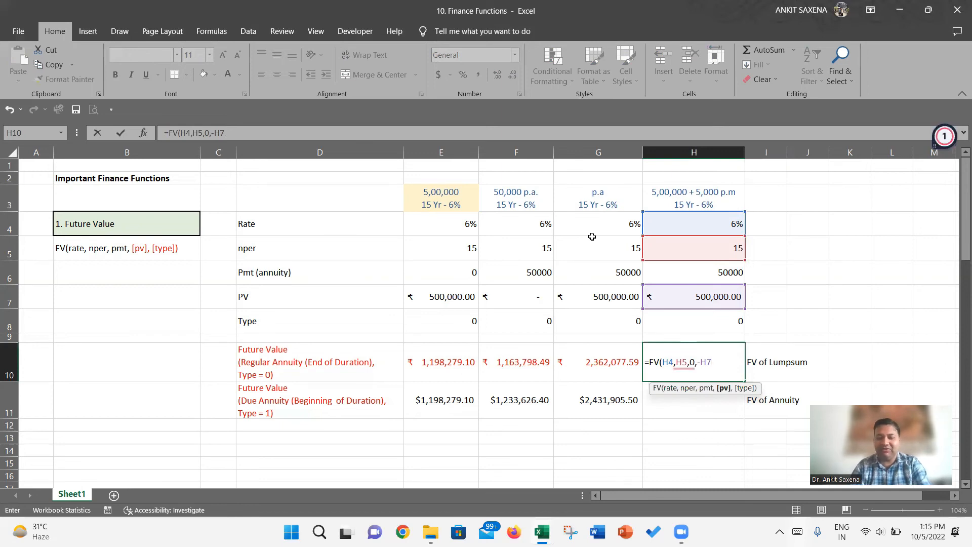
{"action": "key", "text": "Return"}
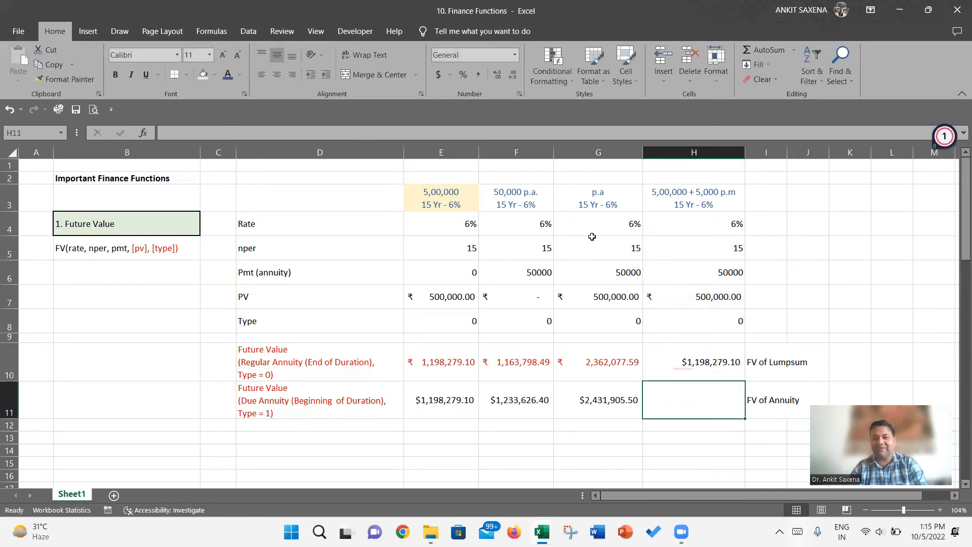
- Format the lump sum's future value in H10 with the ₹ English (India) accounting format
{"action": "key", "text": "Up"}
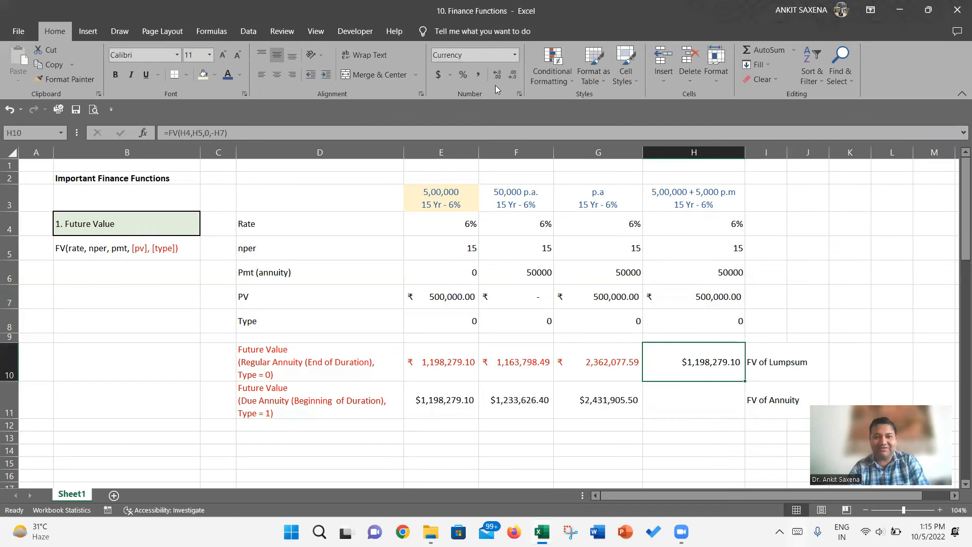
{"action": "left_click", "coordinate": [450, 75]}
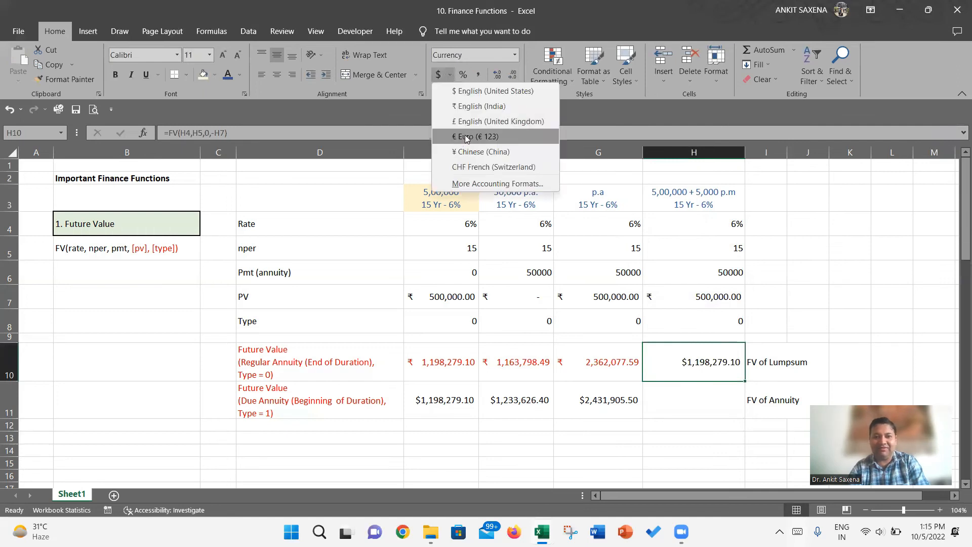
{"action": "left_click", "coordinate": [462, 105]}
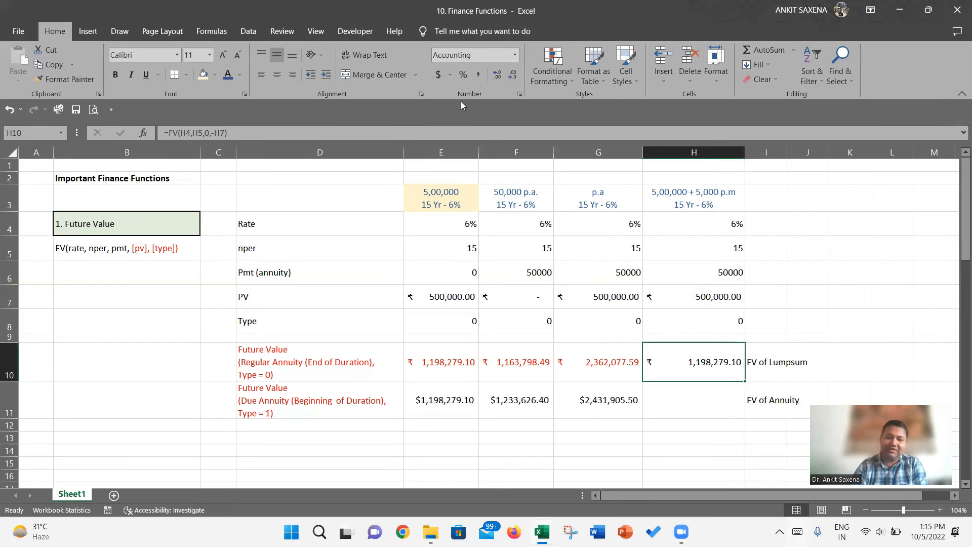
- Calculate the future value of the monthly annuity in H11 with =FV(H4/12,H5*12,-H6,0,H8)
{"action": "key", "text": "Down"}
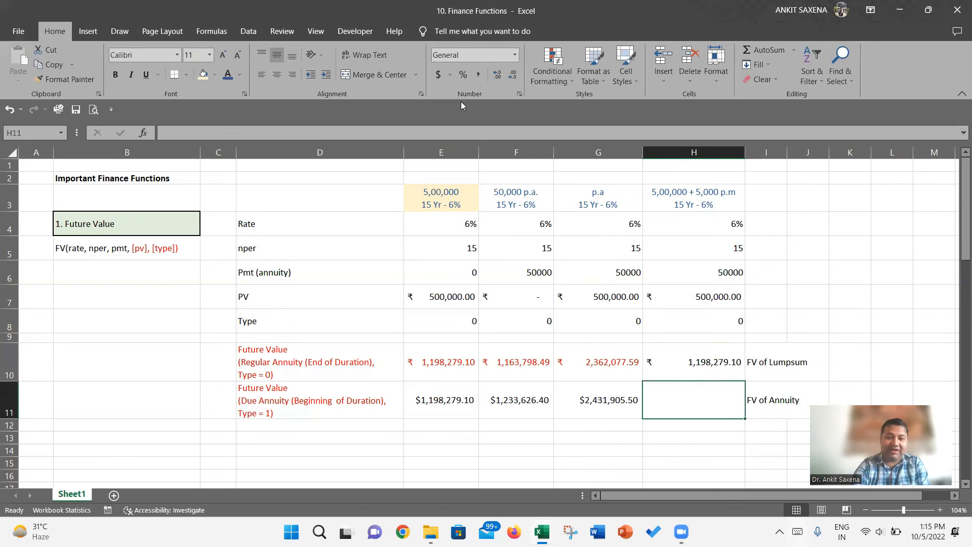
{"action": "type", "text": "=FV("}
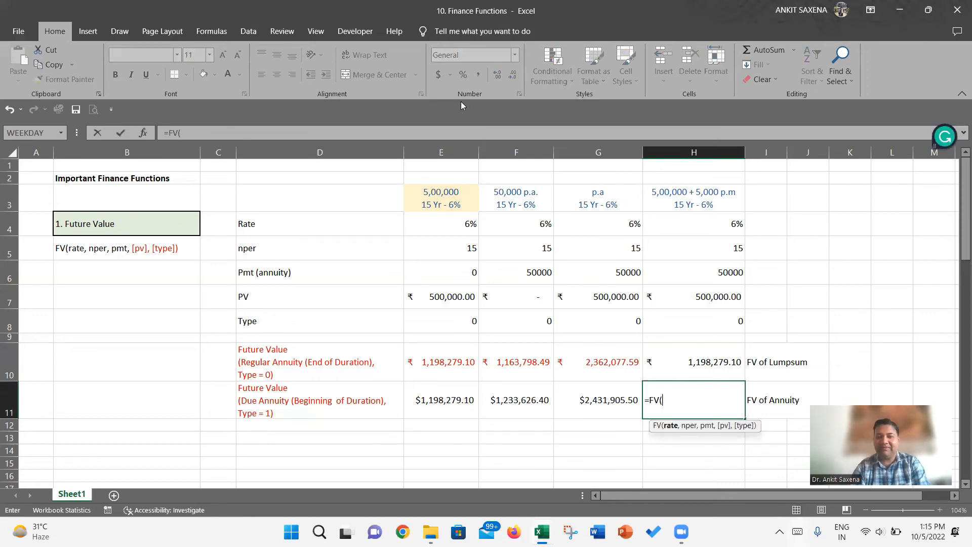
{"action": "key", "text": "Up"}
{"action": "key", "text": "Up"}
{"action": "key", "text": "Up"}
{"action": "key", "text": "Up"}
{"action": "key", "text": "Up"}
{"action": "key", "text": "Up"}
{"action": "key", "text": "Up"}
{"action": "key", "text": "Up"}
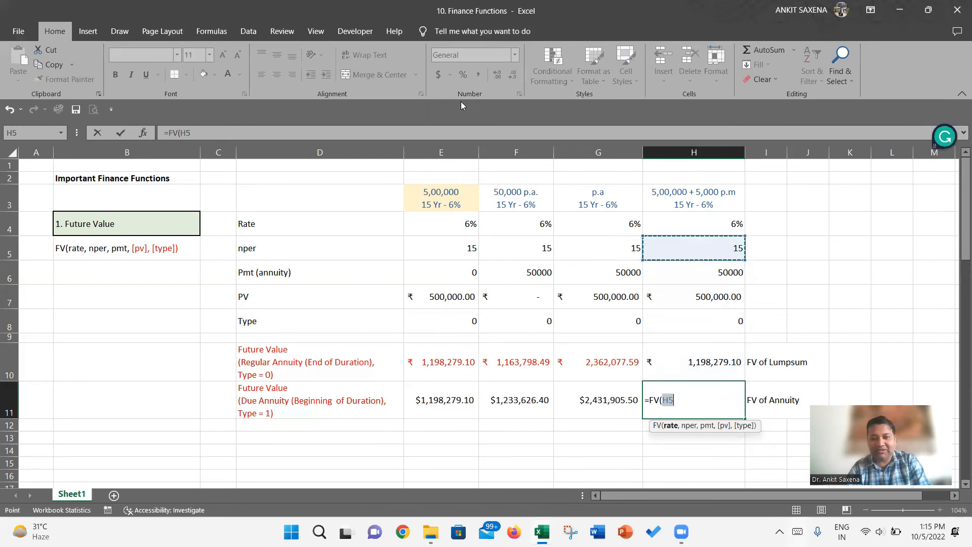
{"action": "key", "text": "Down"}
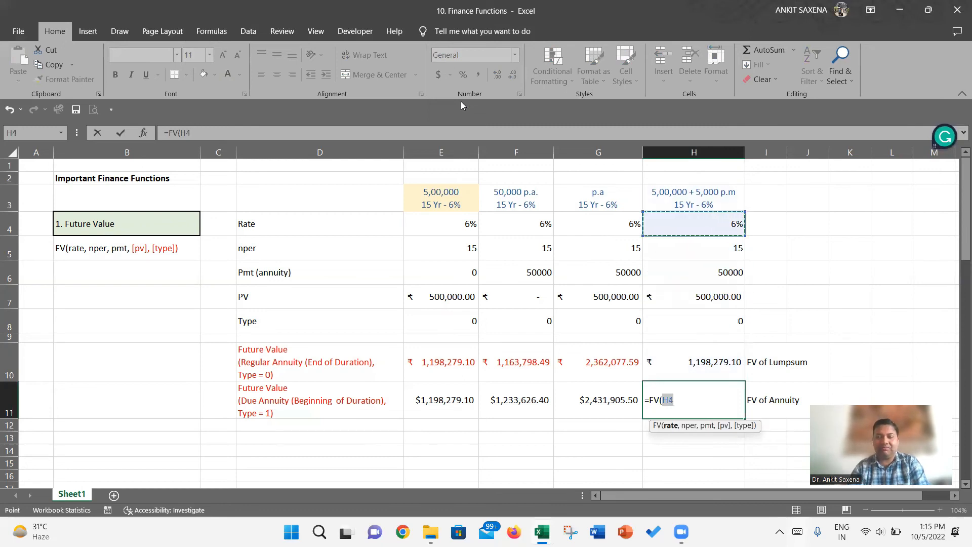
{"action": "type", "text": "/12"}
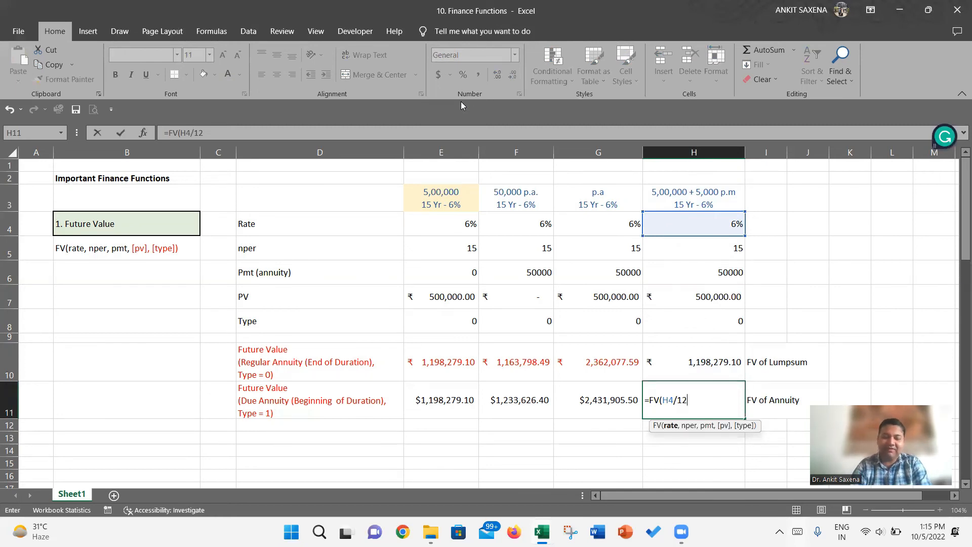
{"action": "type", "text": ","}
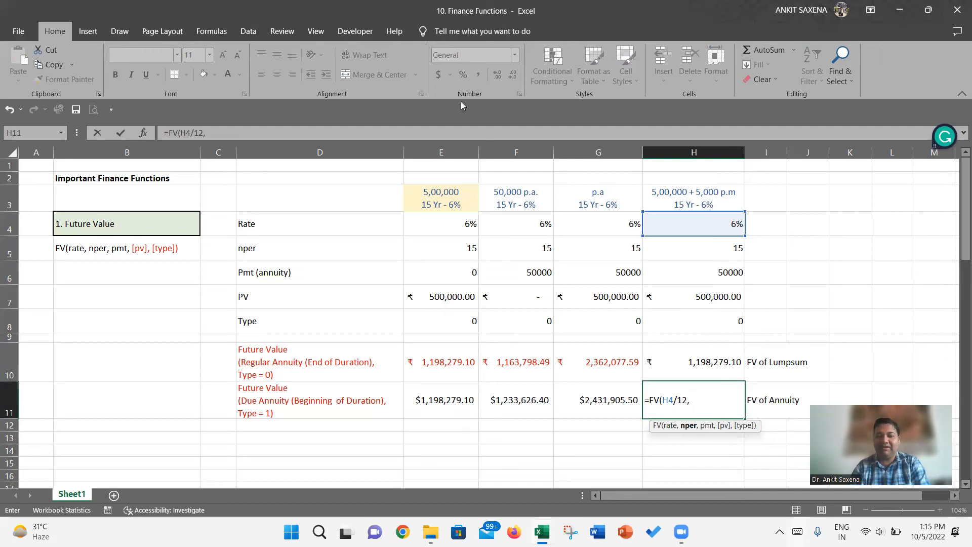
{"action": "key", "text": "Up"}
{"action": "key", "text": "Up"}
{"action": "key", "text": "Up"}
{"action": "key", "text": "Up"}
{"action": "key", "text": "Up"}
{"action": "key", "text": "Up"}
{"action": "type", "text": "*12,"}
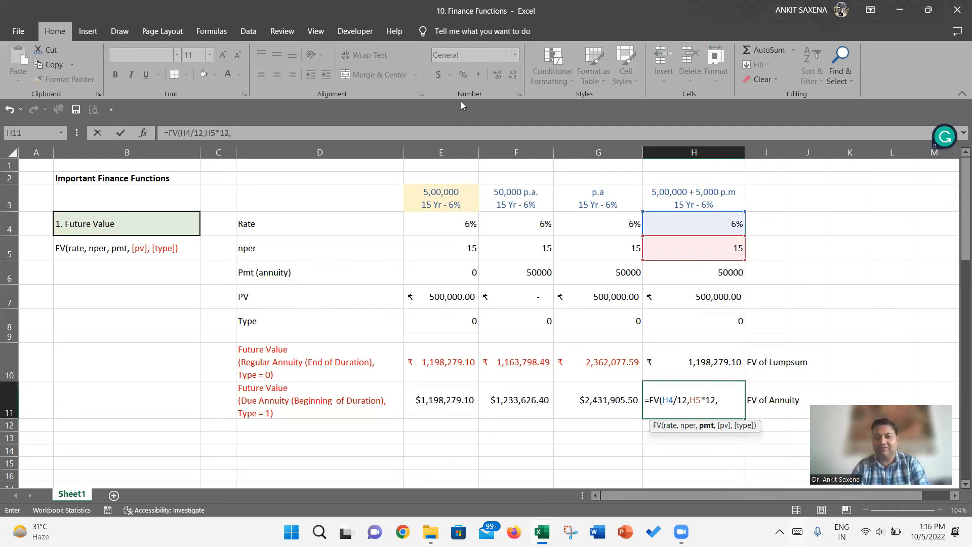
{"action": "type", "text": "-"}
{"action": "key", "text": "Up"}
{"action": "key", "text": "Up"}
{"action": "key", "text": "Up"}
{"action": "key", "text": "Up"}
{"action": "key", "text": "Up"}
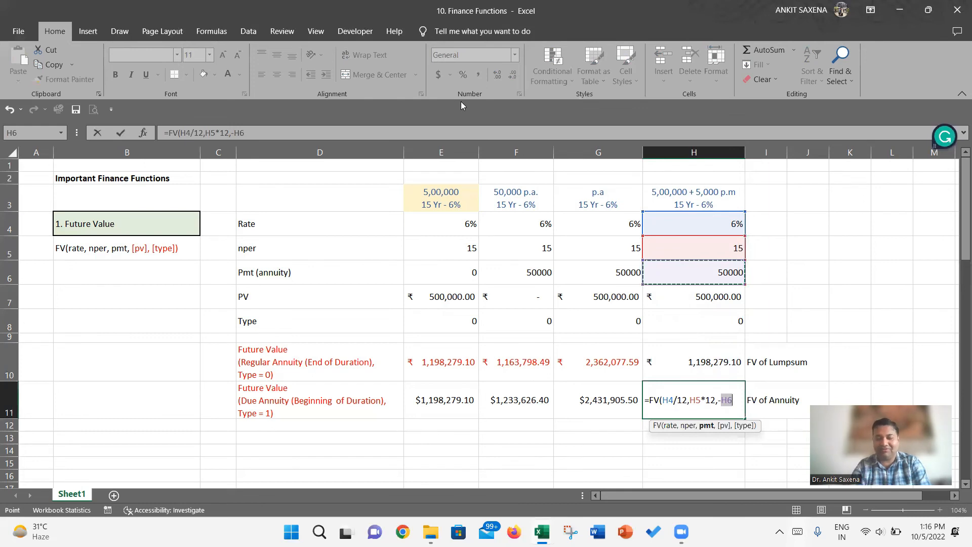
{"action": "type", "text": ","}
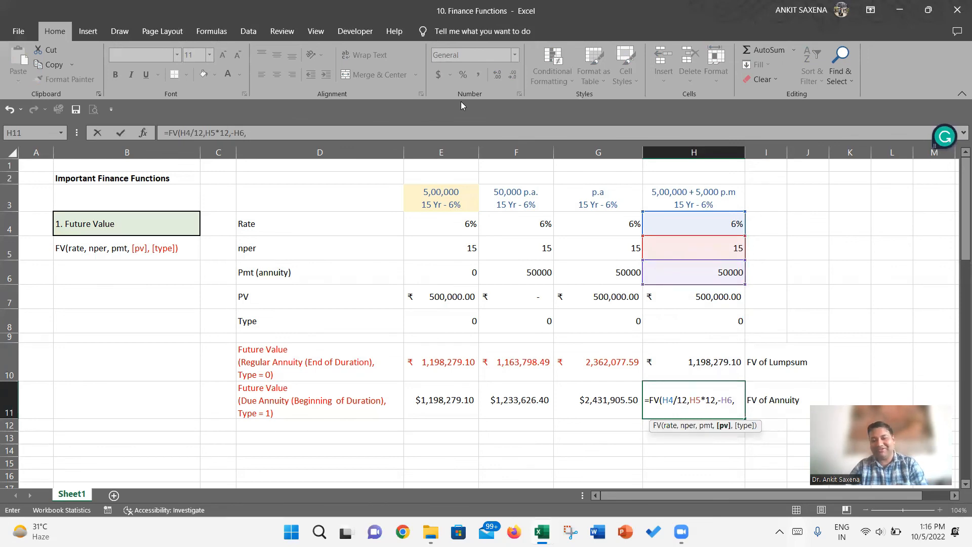
{"action": "type", "text": "0,"}
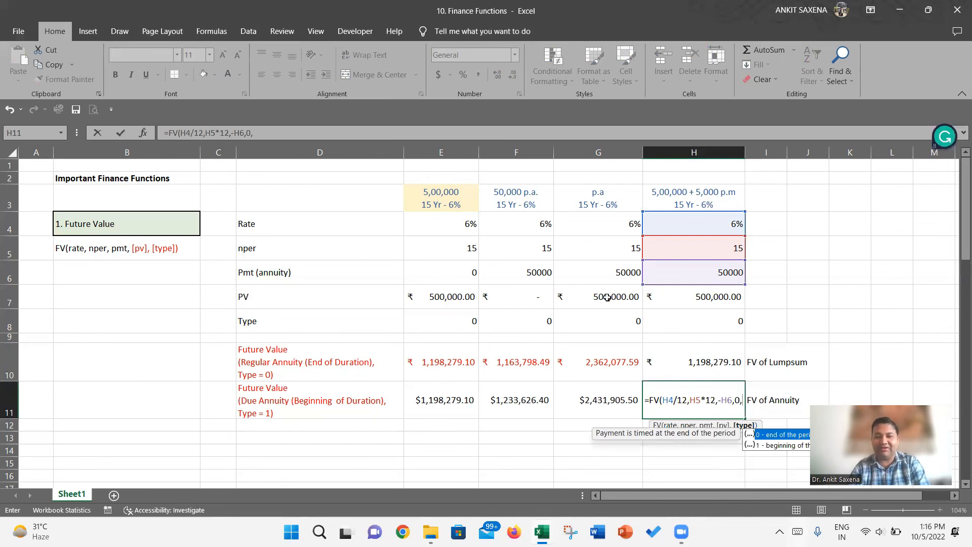
{"action": "left_click", "coordinate": [671, 323]}
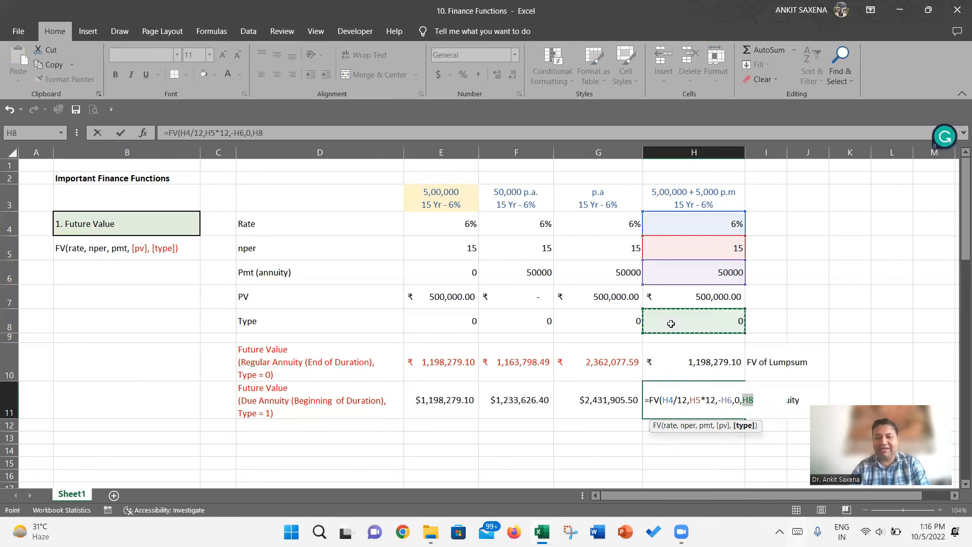
{"action": "type", "text": ")"}
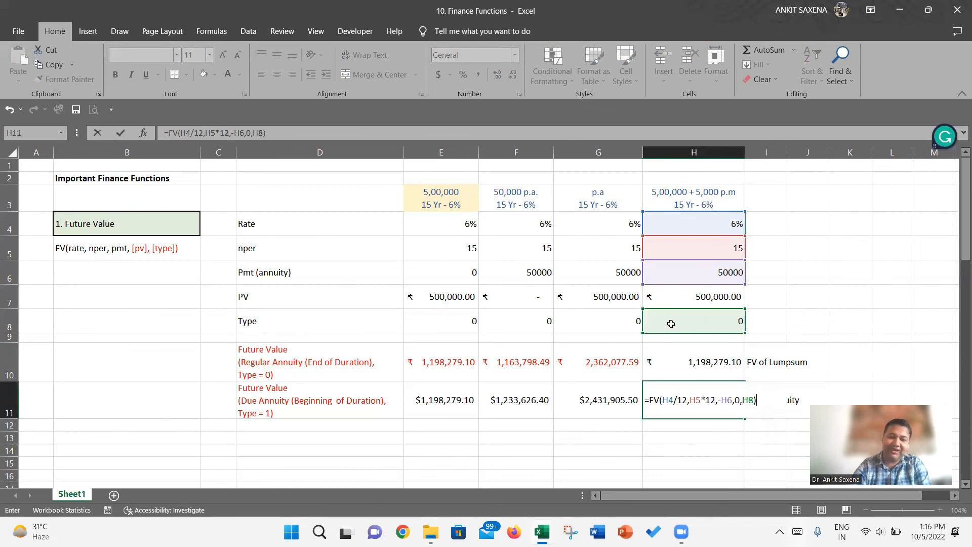
{"action": "key", "text": "Return"}
- Set the Pmt (annuity) of the monthly case in H6 to 5000
{"action": "key", "text": "Up"}
{"action": "key", "text": "Up"}
{"action": "key", "text": "Up"}
{"action": "key", "text": "Up"}
{"action": "key", "text": "Up"}
{"action": "key", "text": "Up"}
{"action": "type", "text": "5000"}
{"action": "key", "text": "Return"}
- Format the Pmt (annuity) values in E6:H6 with the ₹ English (India) accounting format
{"action": "key", "text": "Up"}
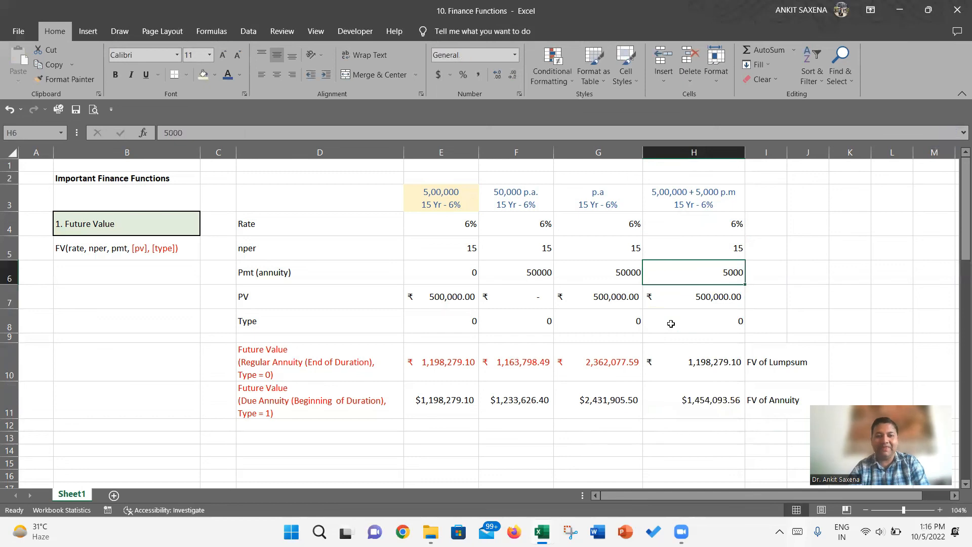
{"action": "key", "text": "shift+Left"}
{"action": "key", "text": "shift+Left"}
{"action": "key", "text": "shift+Left"}
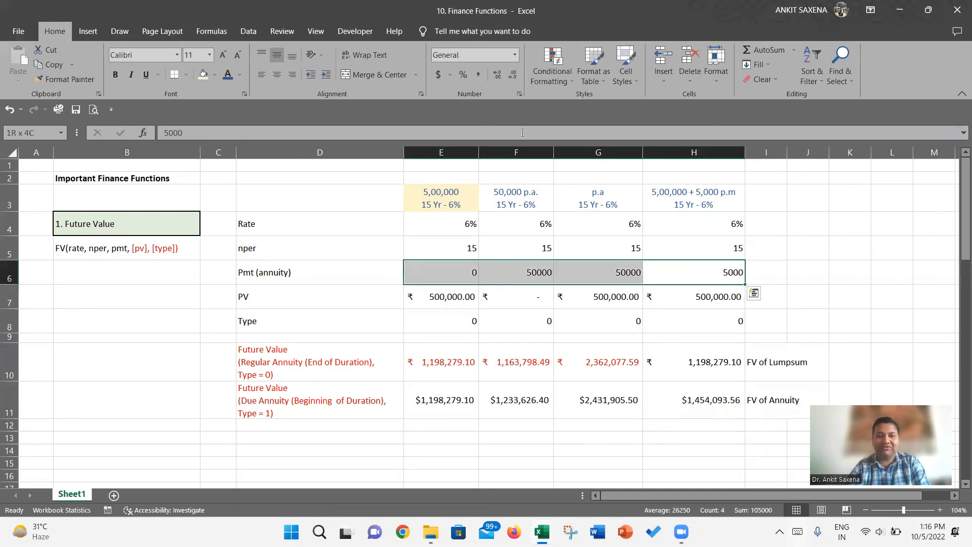
{"action": "left_click", "coordinate": [450, 74]}
{"action": "left_click", "coordinate": [456, 106]}
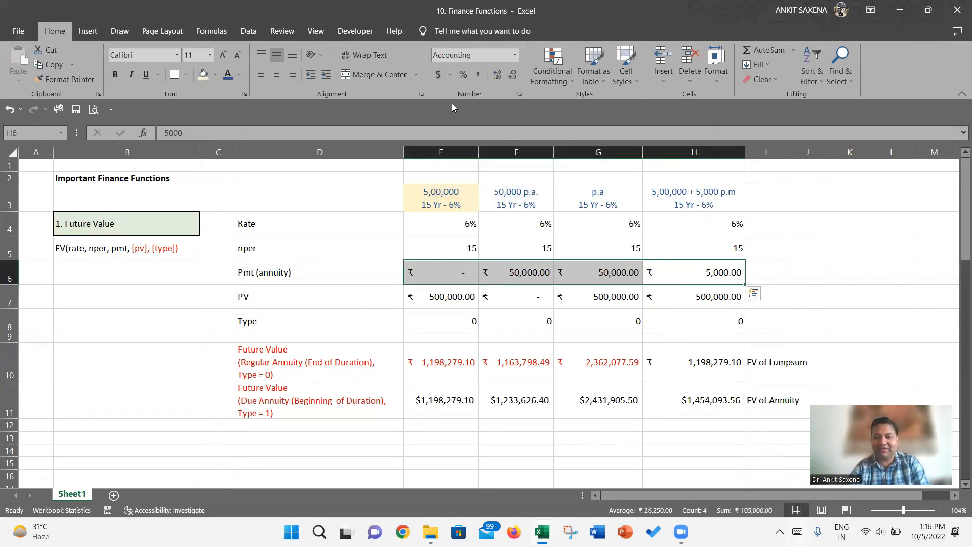
- Format the monthly annuity's future value in H11 with the ₹ English (India) accounting format
{"action": "left_click", "coordinate": [731, 272]}
{"action": "key", "text": "Down"}
{"action": "key", "text": "Down"}
{"action": "key", "text": "Down"}
{"action": "key", "text": "Down"}
{"action": "key", "text": "Down"}
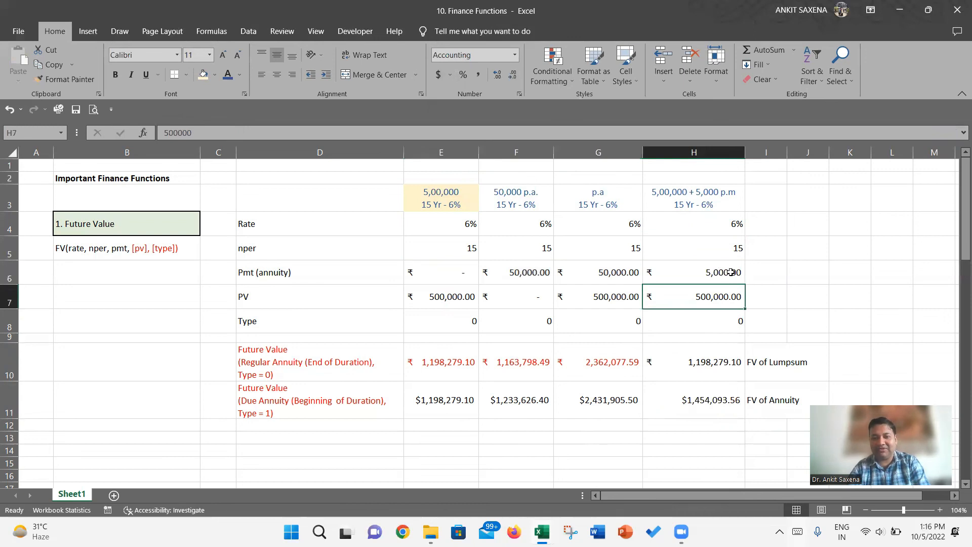
{"action": "left_click", "coordinate": [450, 78]}
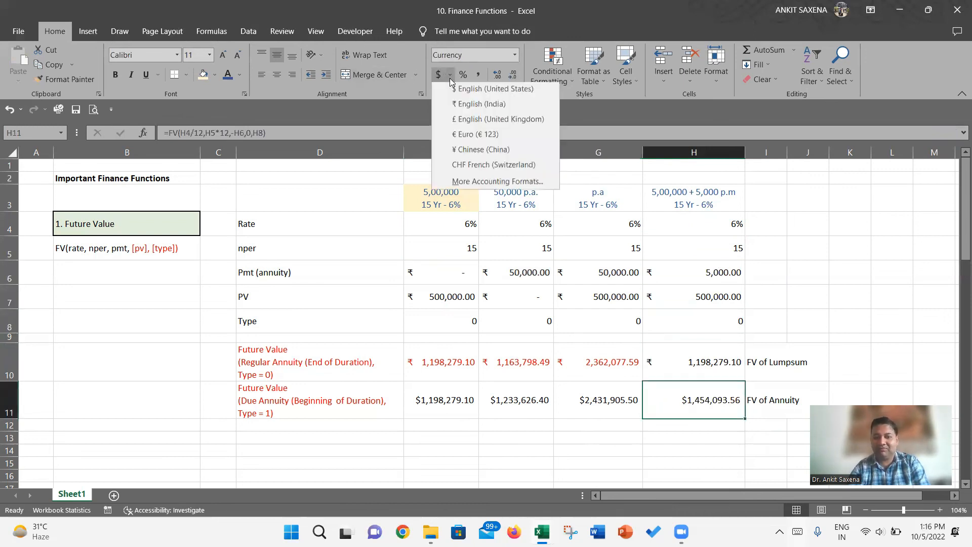
{"action": "left_click", "coordinate": [450, 107]}
- Label cell I12, below the annuity label, as "Total FV"
{"action": "key", "text": "Down"}
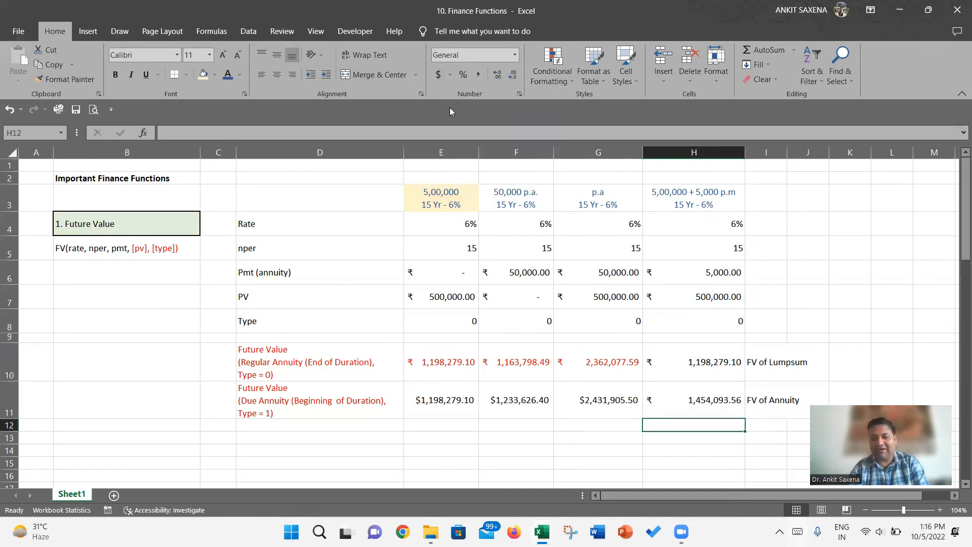
{"action": "key", "text": "Right"}
{"action": "type", "text": "Tot"}
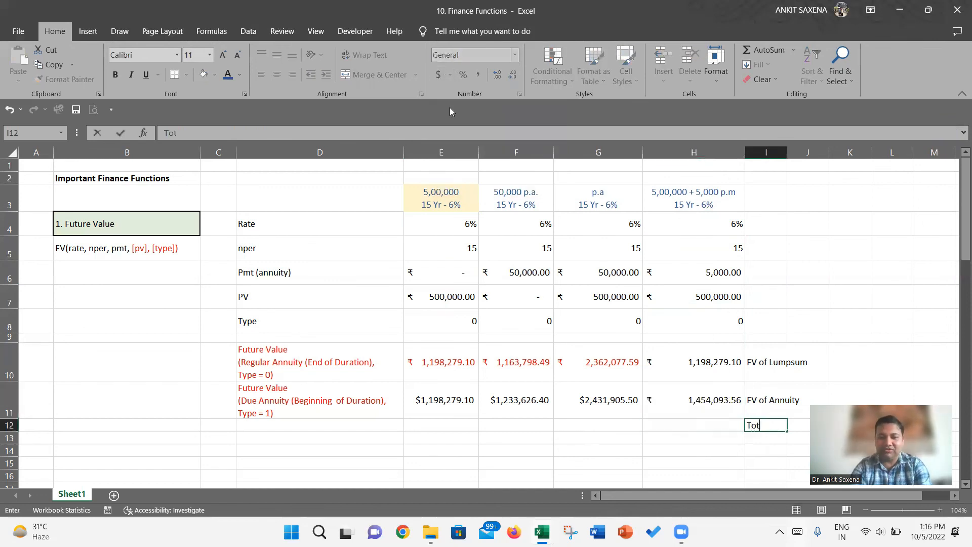
{"action": "type", "text": "al FV"}
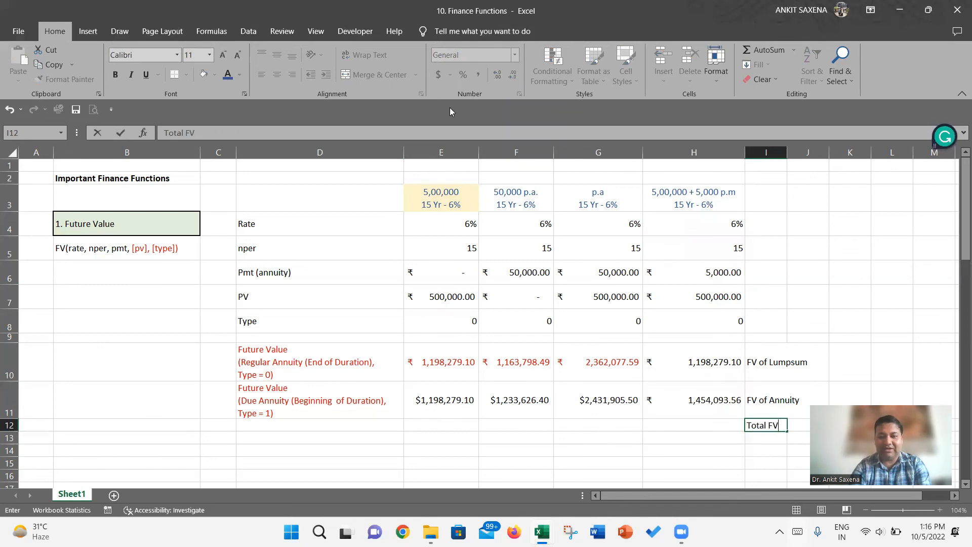
{"action": "key", "text": "Return"}
- Calculate the total future value in H12 with =SUM(H10:H11)
{"action": "key", "text": "Up"}
{"action": "key", "text": "Left"}
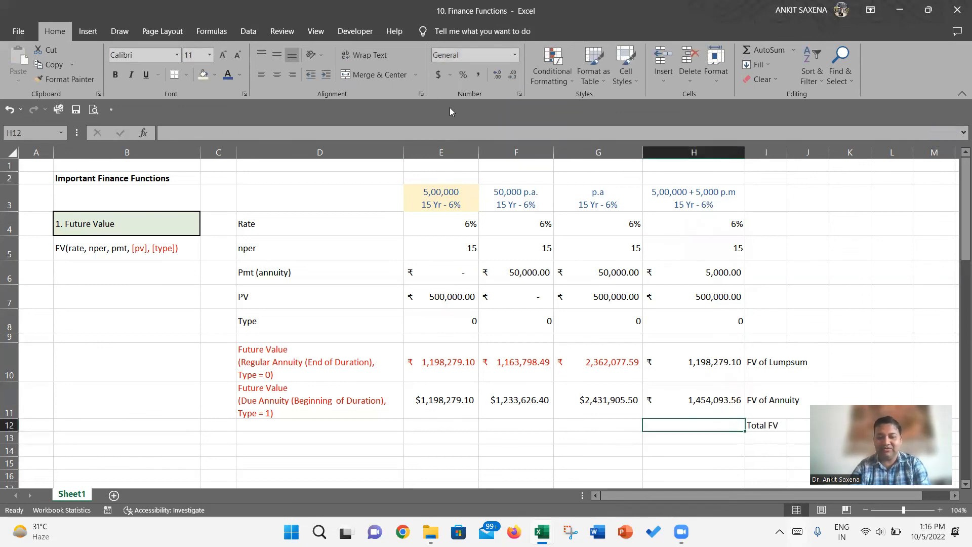
{"action": "key", "text": "alt+equal"}
{"action": "key", "text": "Return"}
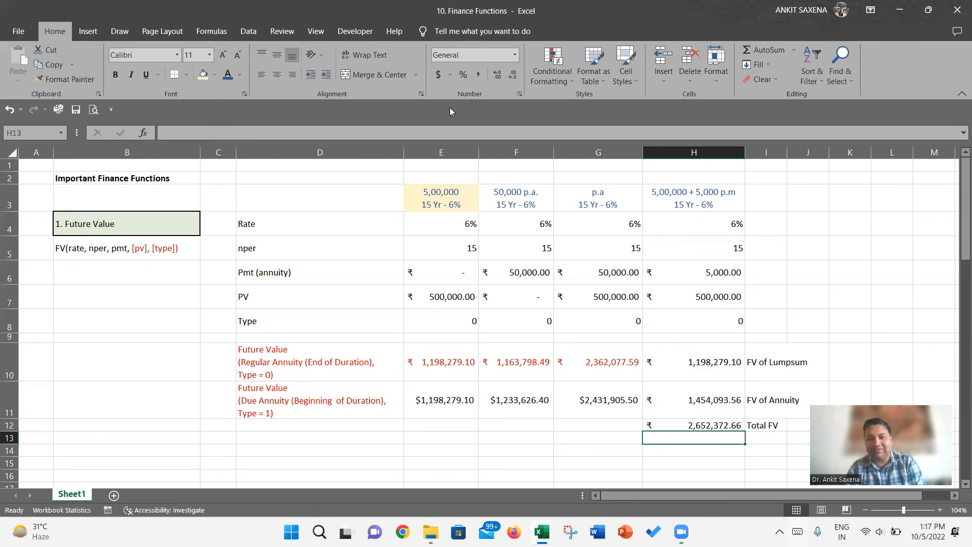
- Fill the lump sum future value and its label in H10:J10 with light gold
{"action": "left_click", "coordinate": [708, 362]}
{"action": "key", "text": "shift+Right"}
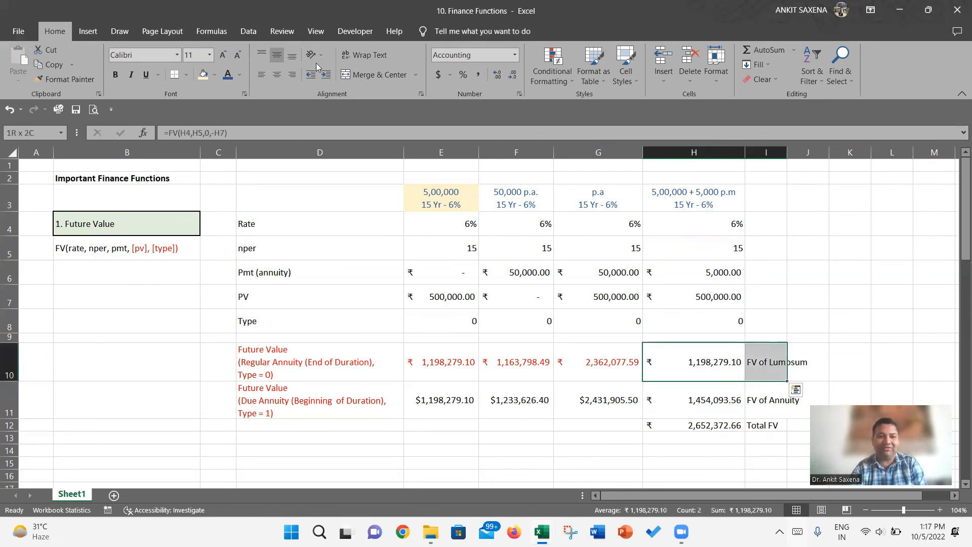
{"action": "key", "text": "shift+Right"}
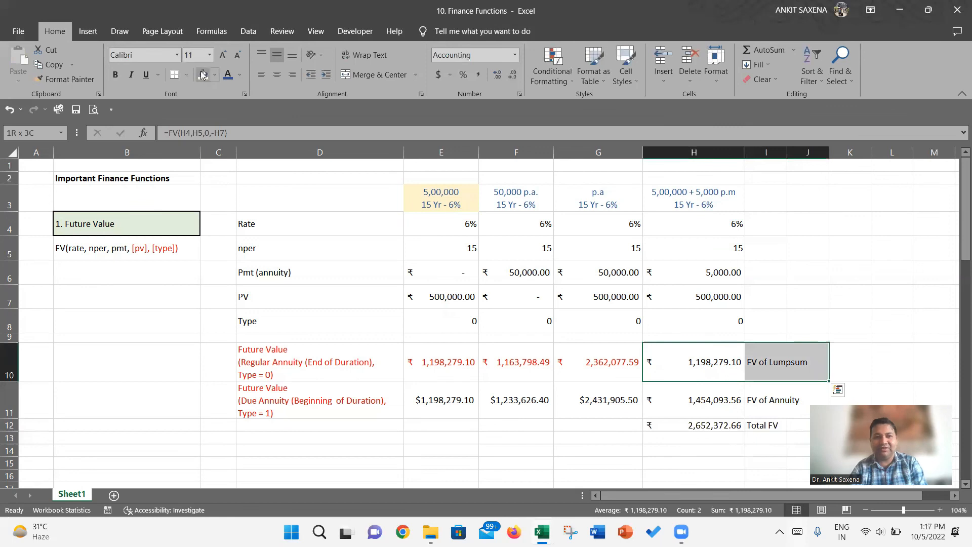
{"action": "left_click", "coordinate": [205, 74]}
- Fill the annuity future value and its label in H11:J11 with light green
{"action": "key", "text": "Down"}
{"action": "key", "text": "shift+Right"}
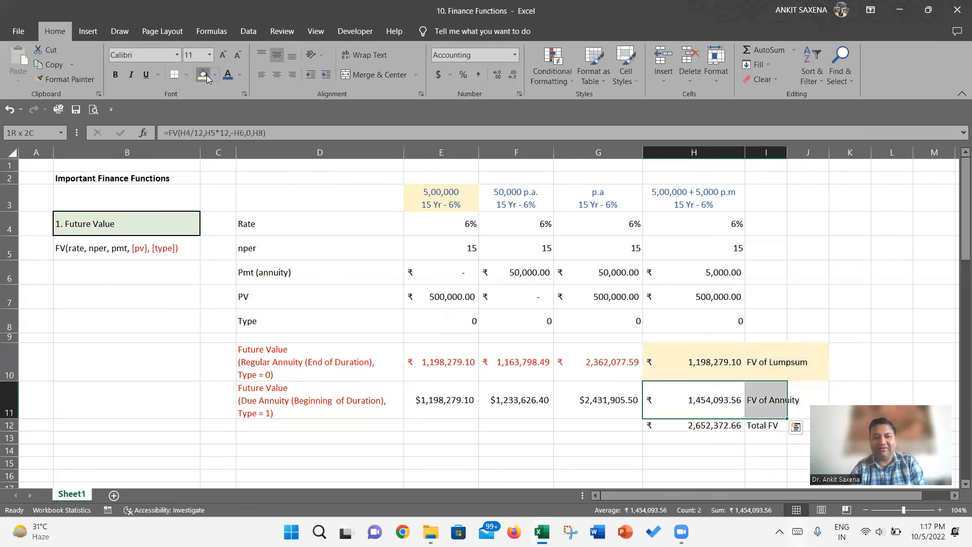
{"action": "left_click", "coordinate": [206, 75]}
{"action": "key", "text": "shift+Right"}
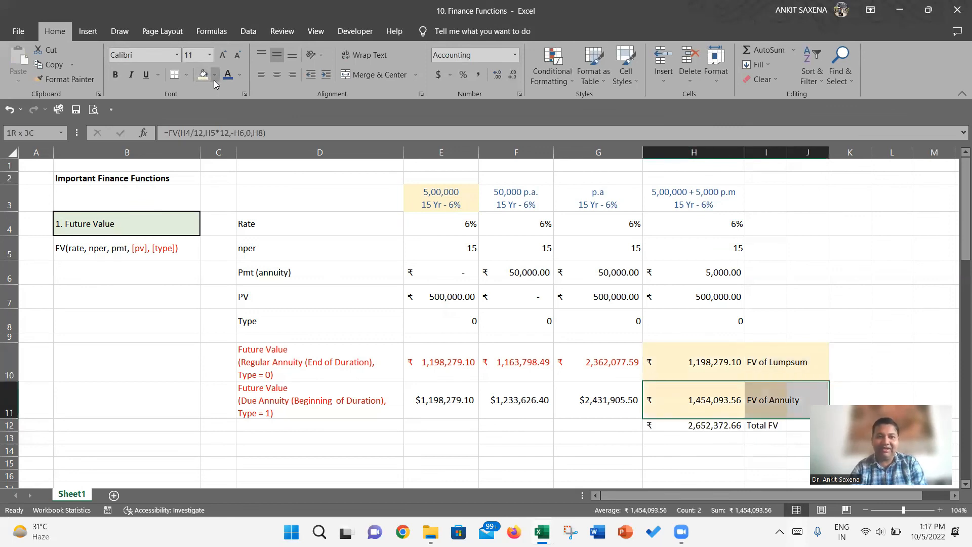
{"action": "left_click", "coordinate": [214, 80]}
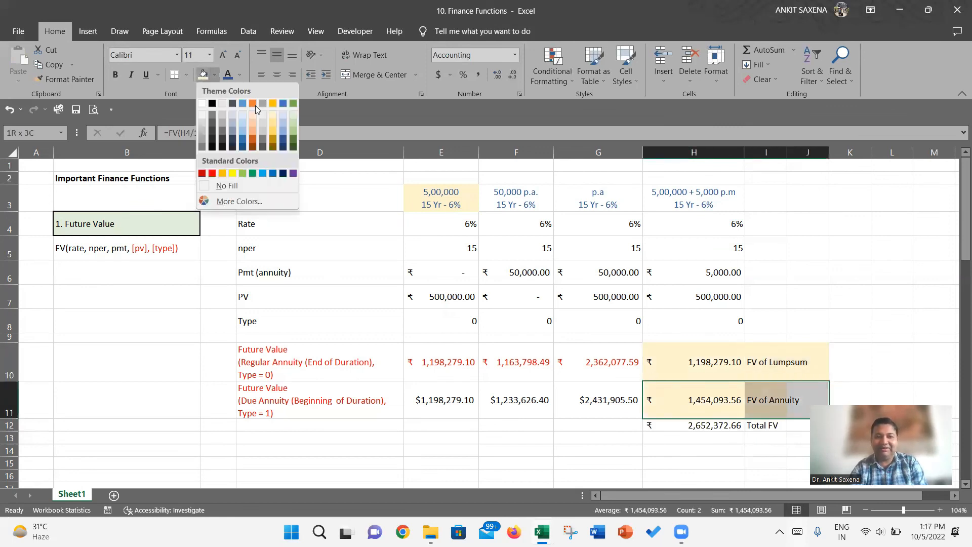
{"action": "left_click", "coordinate": [291, 119]}
- Increase the height of row 12, which holds the total future value, to about twice its size
{"action": "key", "text": "Down"}
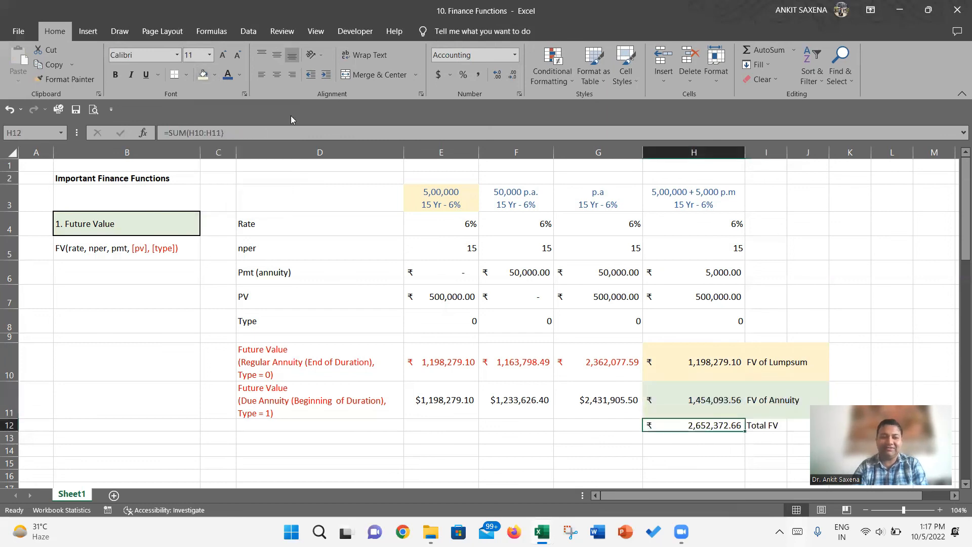
{"action": "left_click_drag", "start_coordinate": [10, 431], "coordinate": [9, 445]}
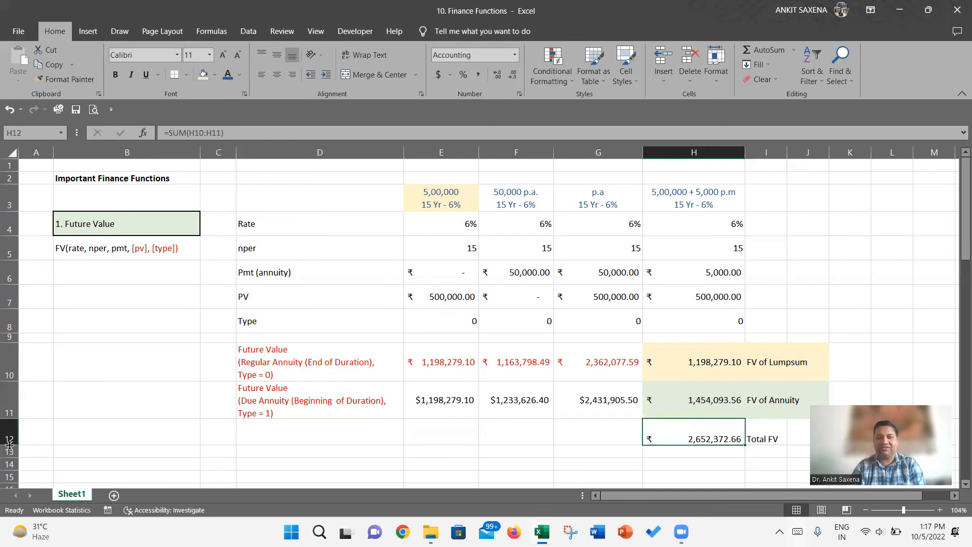